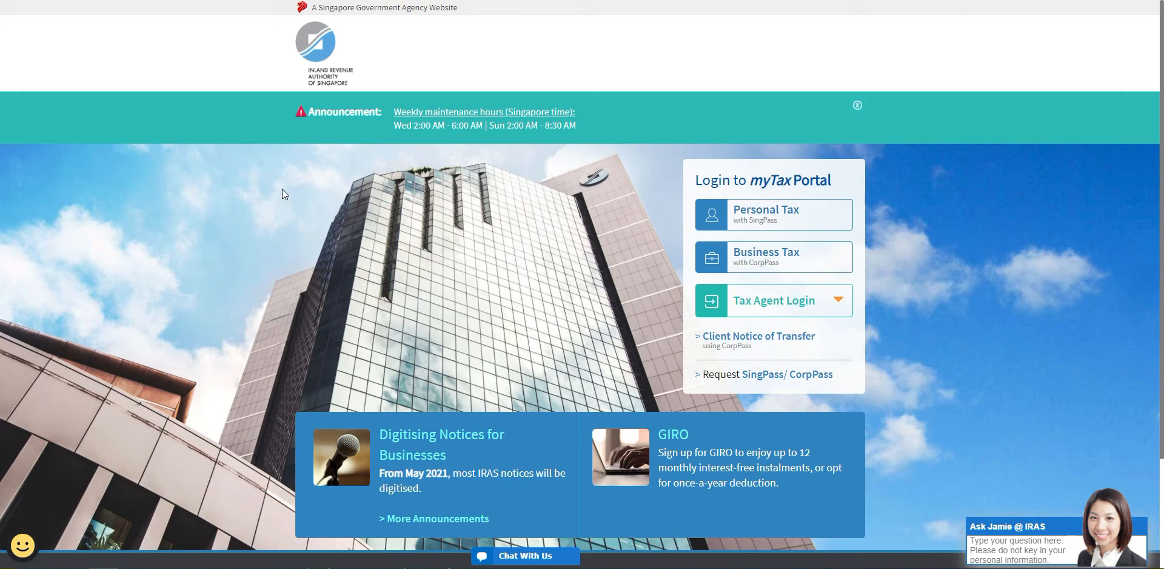
Log in to the Business Tax portal with CorpPass, entering the entity ID, CorpPass ID and password.
{"action": "left_click", "coordinate": [768, 265]}
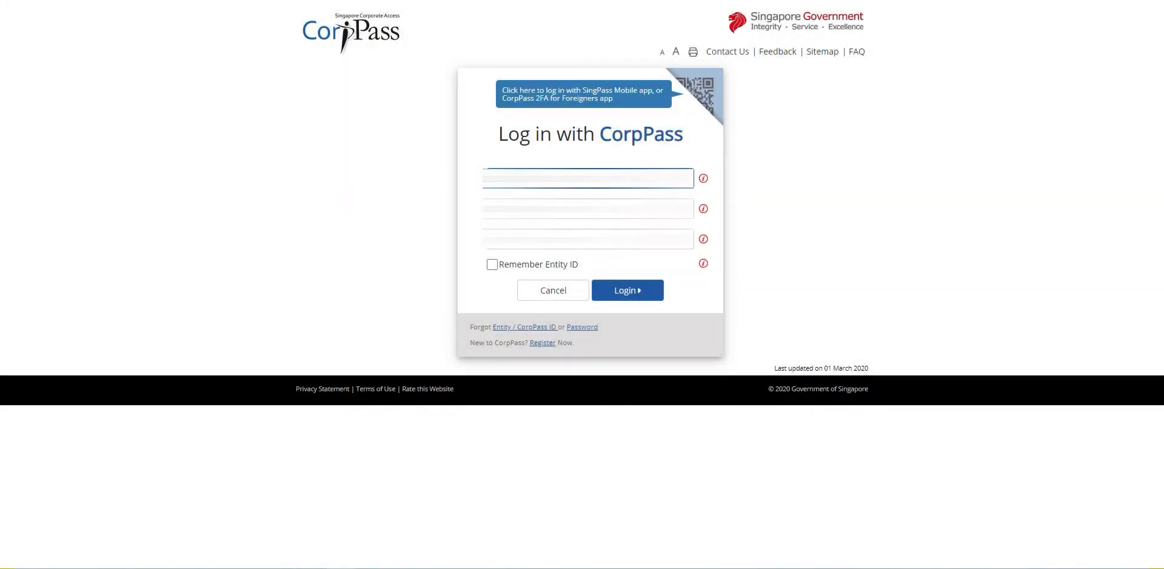
{"action": "key", "text": "Tab"}
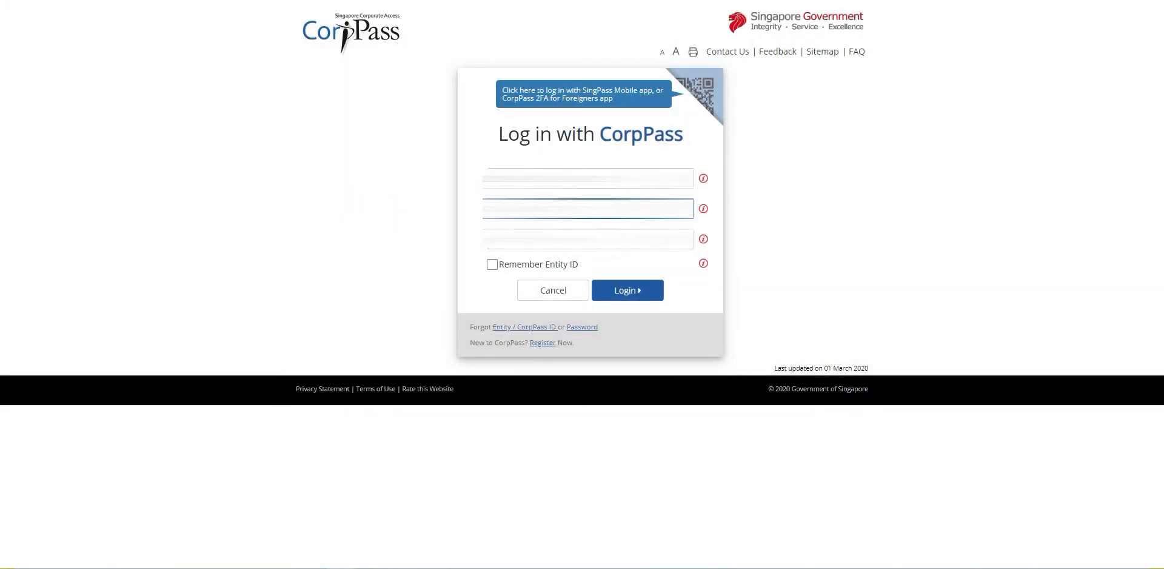
{"action": "key", "text": "Tab"}
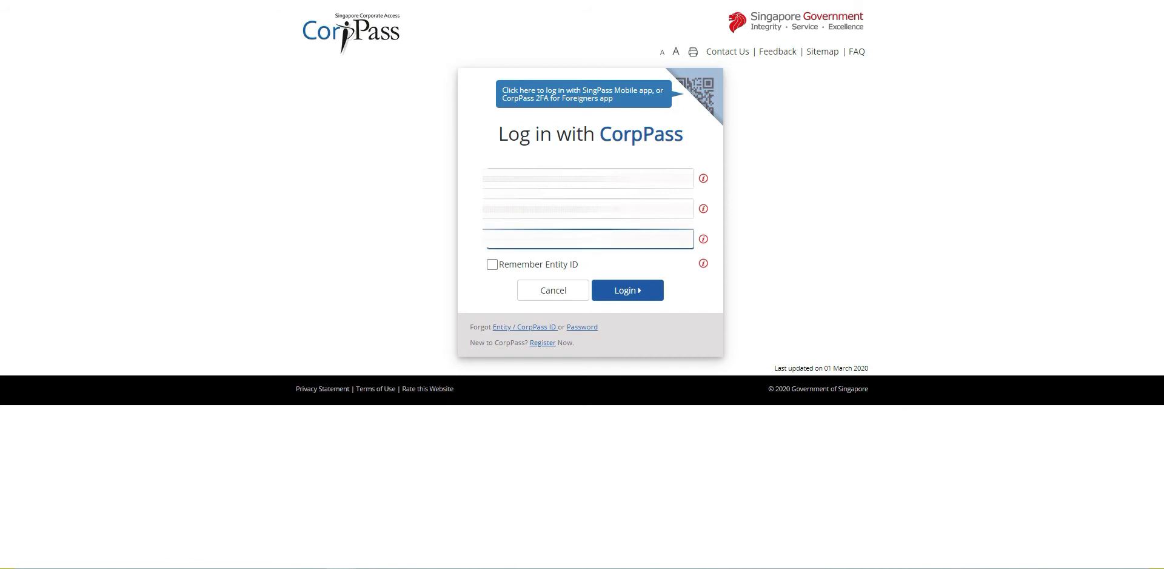
{"action": "left_click", "coordinate": [621, 290]}
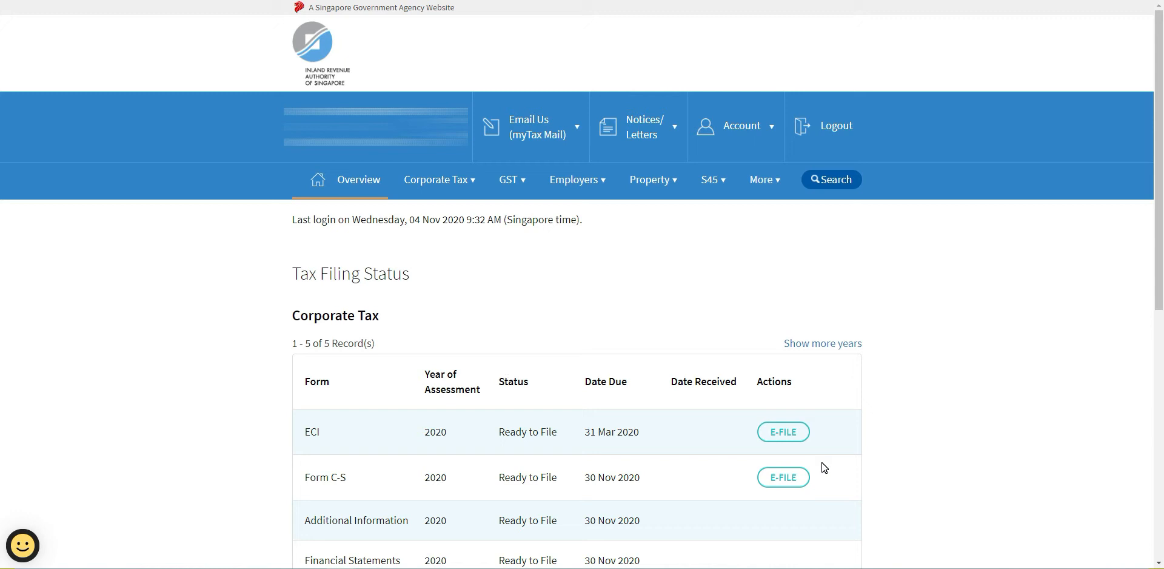
Start e-filing Form C-S for Year of Assessment 2020 and acknowledge the notice about providing an e-mail address.
{"action": "left_click", "coordinate": [791, 484]}
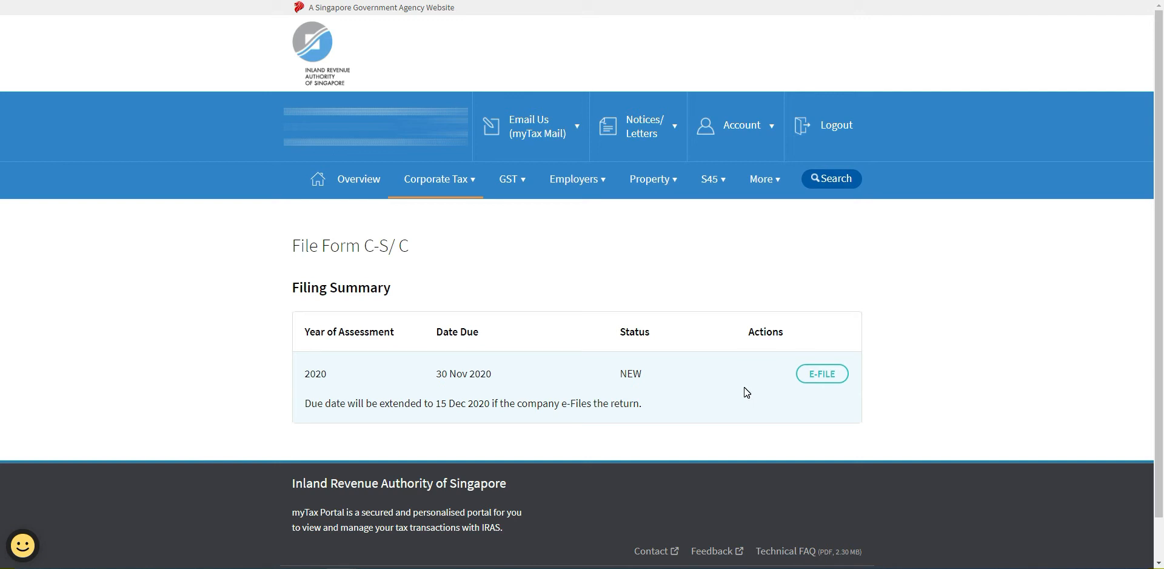
{"action": "left_click", "coordinate": [820, 375]}
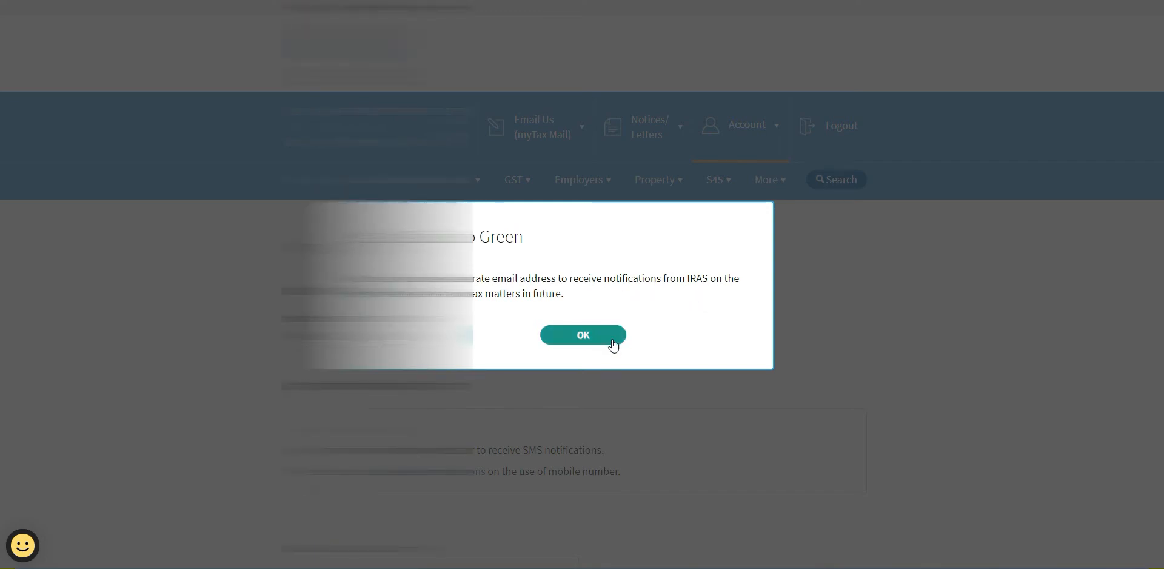
{"action": "left_click", "coordinate": [587, 337]}
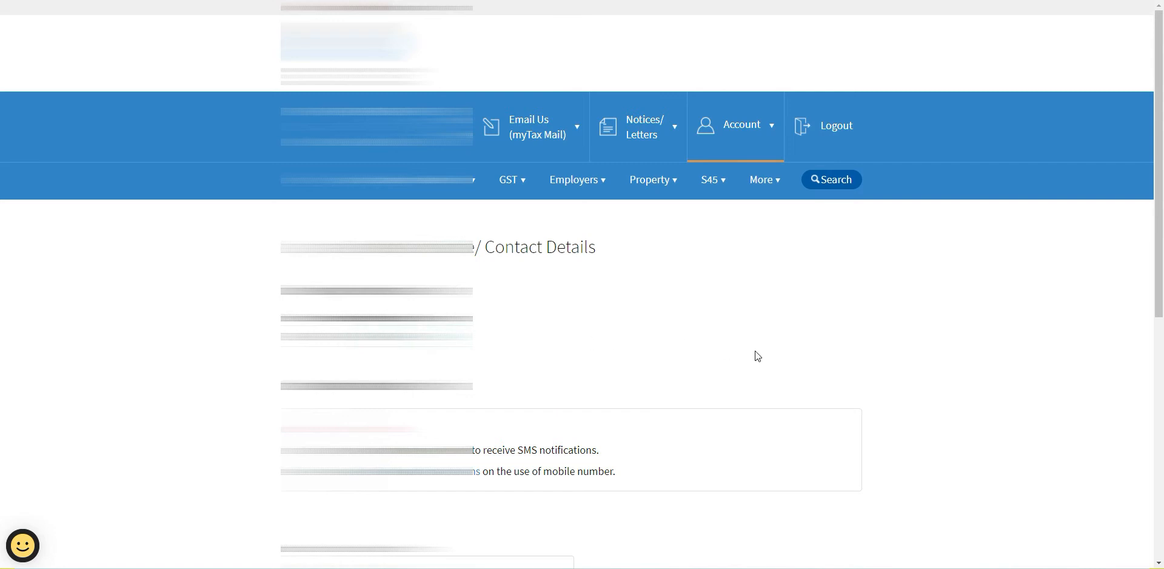
Fill in the company's contact details, including the e-mail address for notifications.
{"action": "scroll", "coordinate": [766, 355], "scroll_direction": "down", "scroll_amount": 6}
{"action": "left_click", "coordinate": [424, 203]}
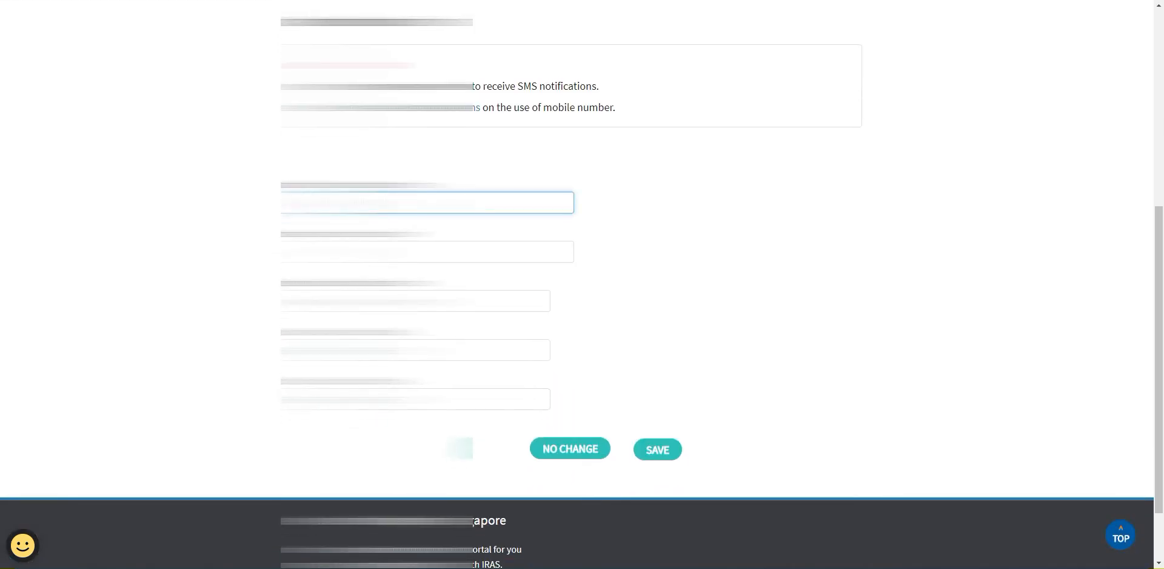
{"action": "left_click", "coordinate": [388, 251]}
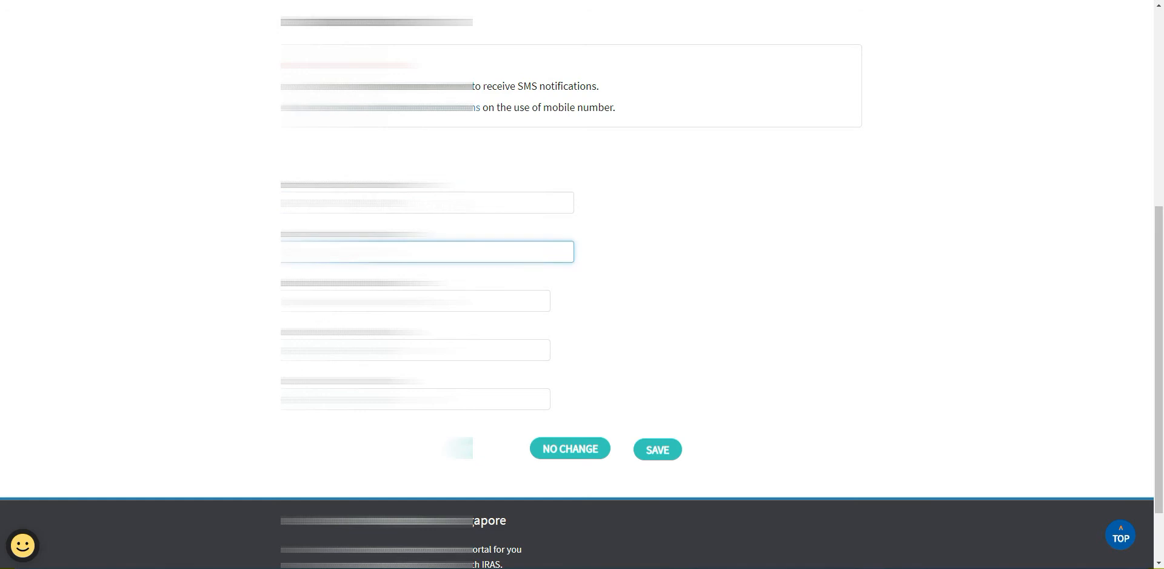
{"action": "left_click", "coordinate": [388, 301]}
{"action": "type", "text": "a"}
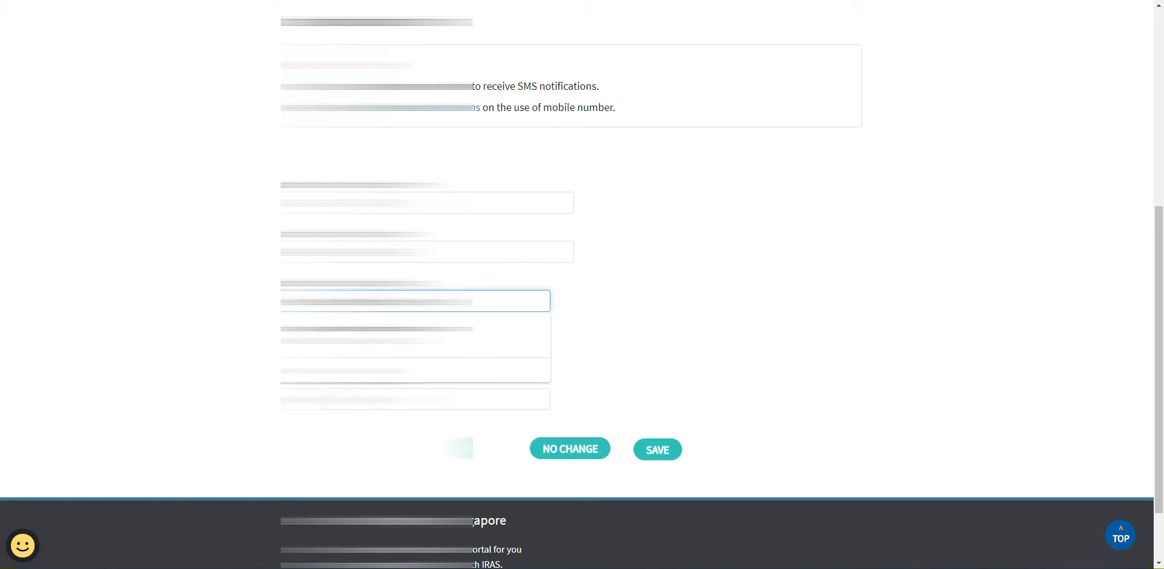
{"action": "left_click", "coordinate": [388, 334]}
{"action": "left_click", "coordinate": [388, 350]}
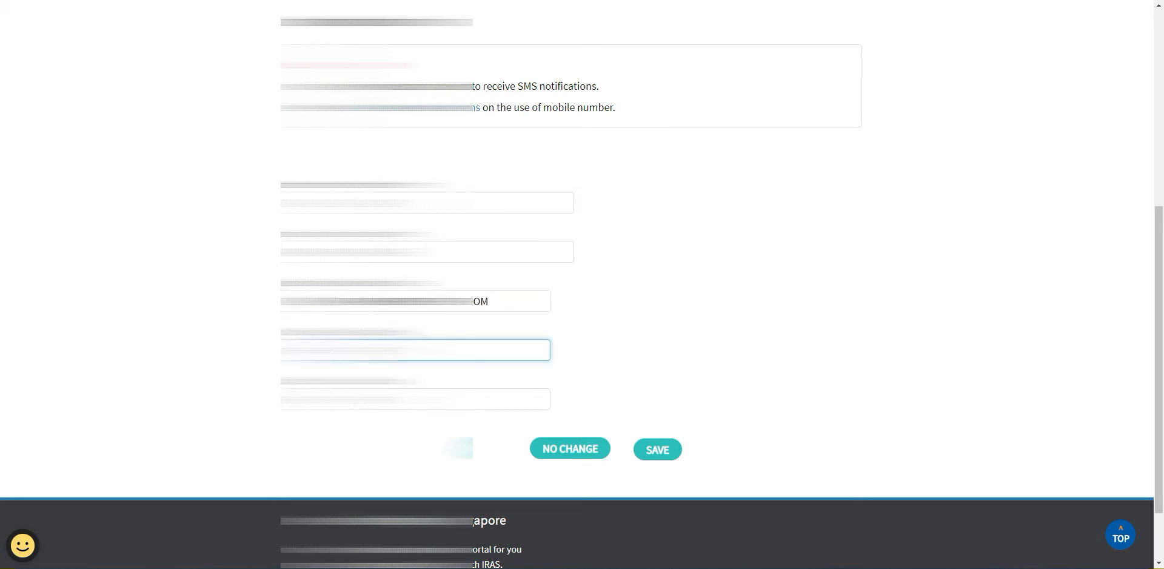
{"action": "type", "text": "a"}
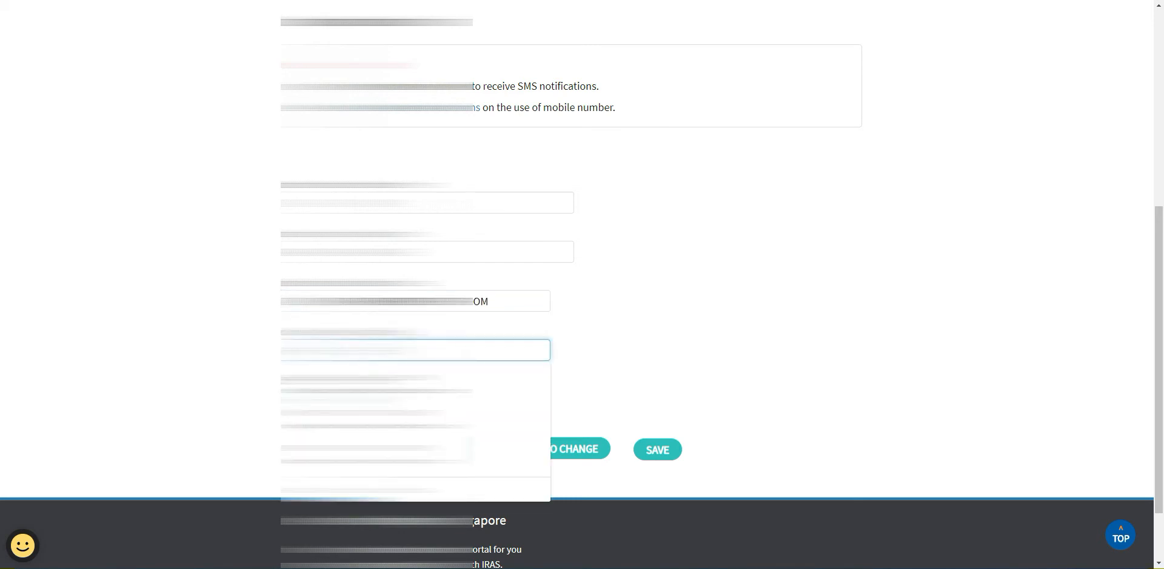
{"action": "type", "text": "a"}
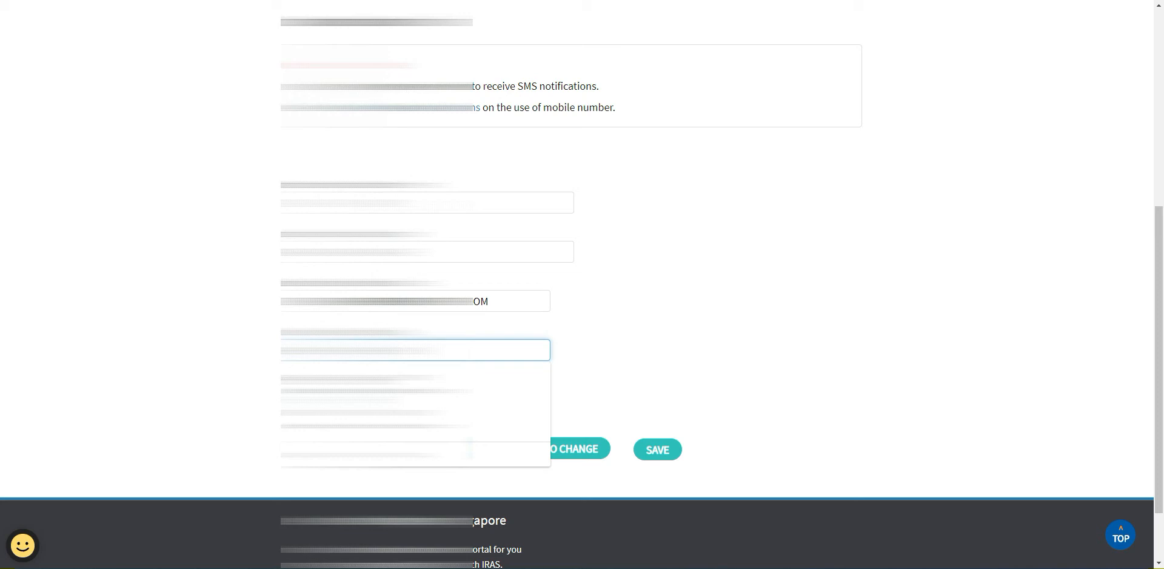
{"action": "left_click", "coordinate": [627, 256]}
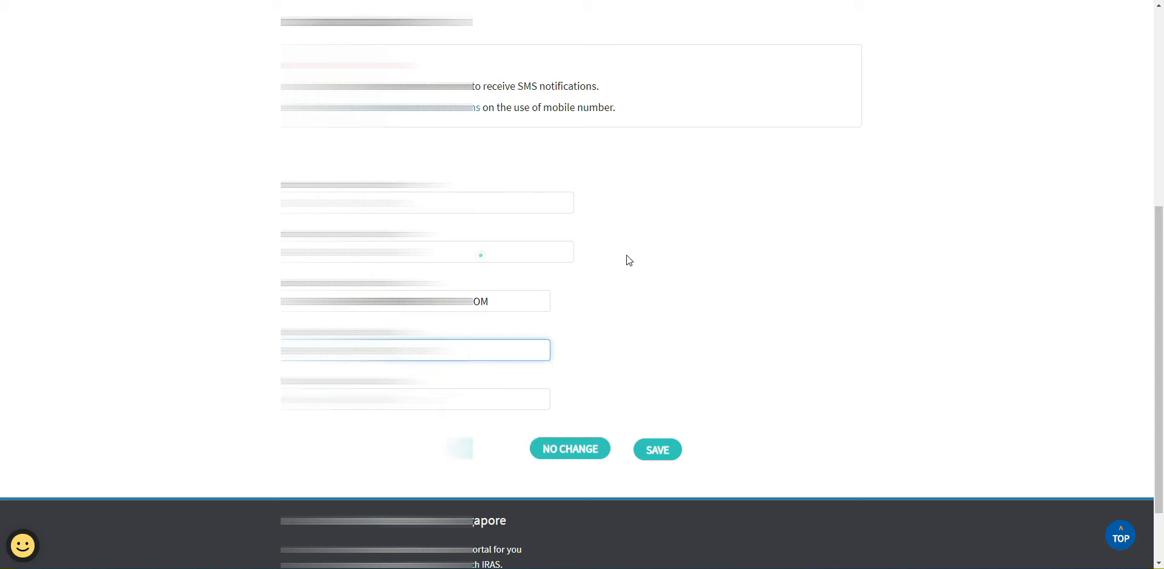
Save the updated contact details, confirm the save and continue to the form type selection.
{"action": "left_click", "coordinate": [653, 446]}
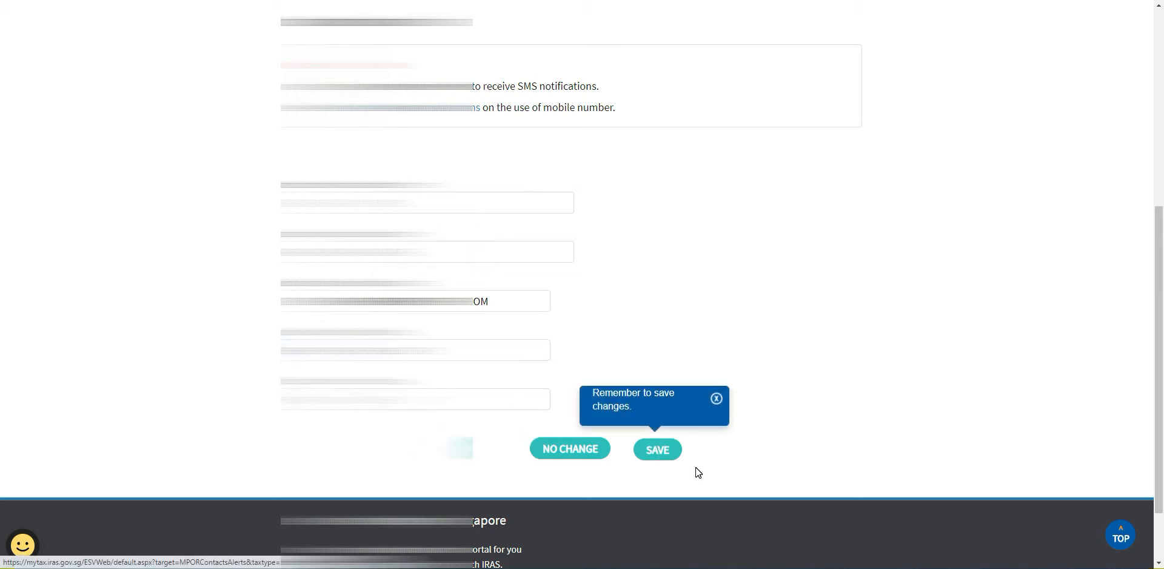
{"action": "left_click", "coordinate": [657, 451]}
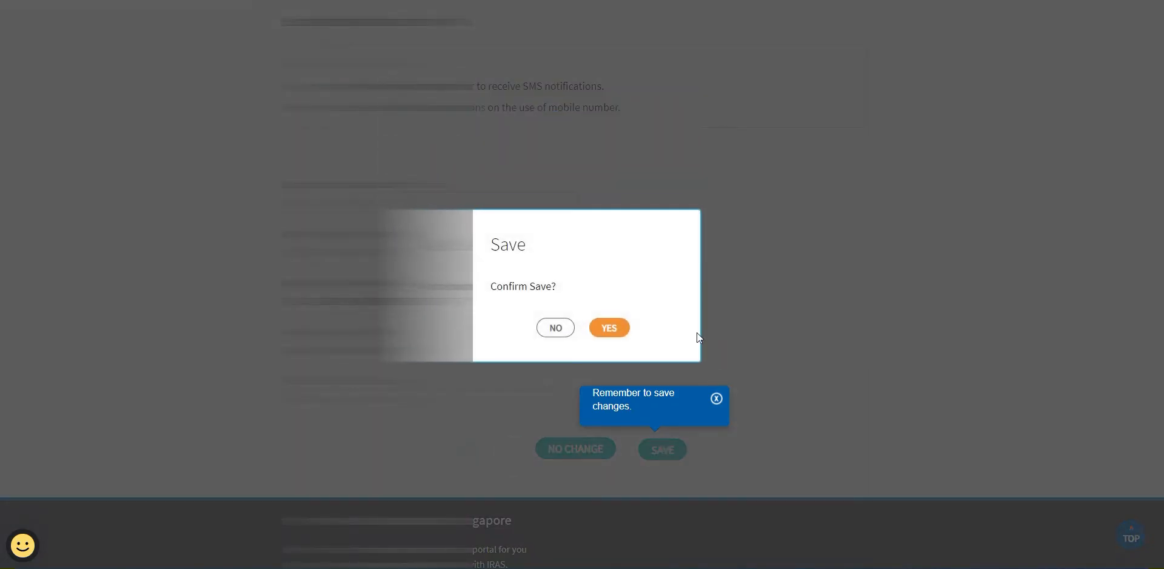
{"action": "left_click", "coordinate": [610, 328]}
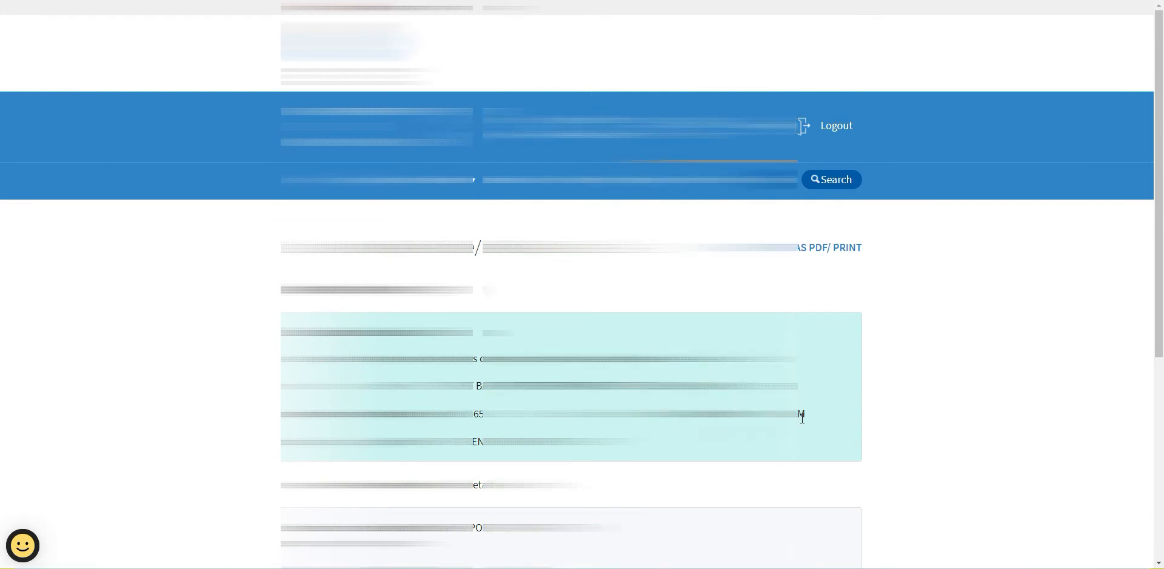
{"action": "scroll", "coordinate": [572, 364], "scroll_direction": "down", "scroll_amount": 5}
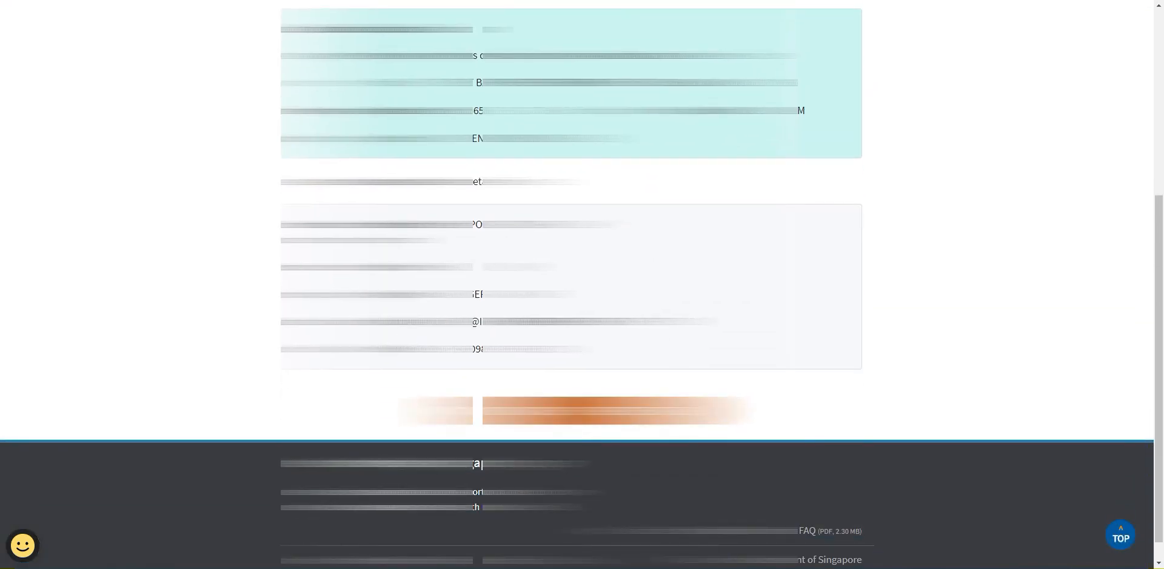
{"action": "left_click", "coordinate": [573, 411]}
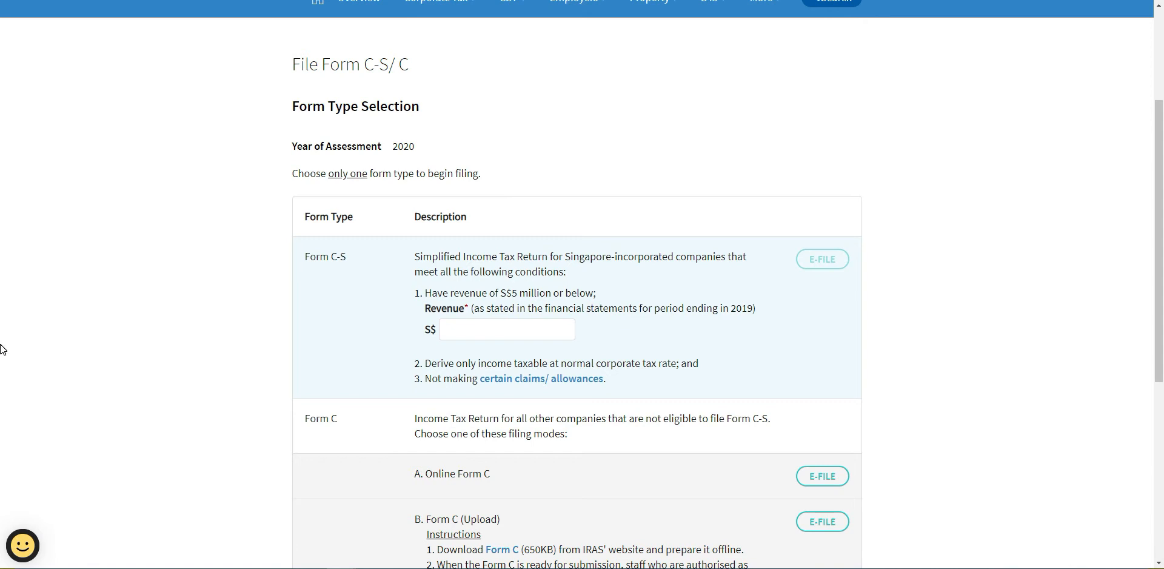
Enter a revenue of S$112,504 for Form C-S and start e-filing that form type.
{"action": "left_click", "coordinate": [511, 328]}
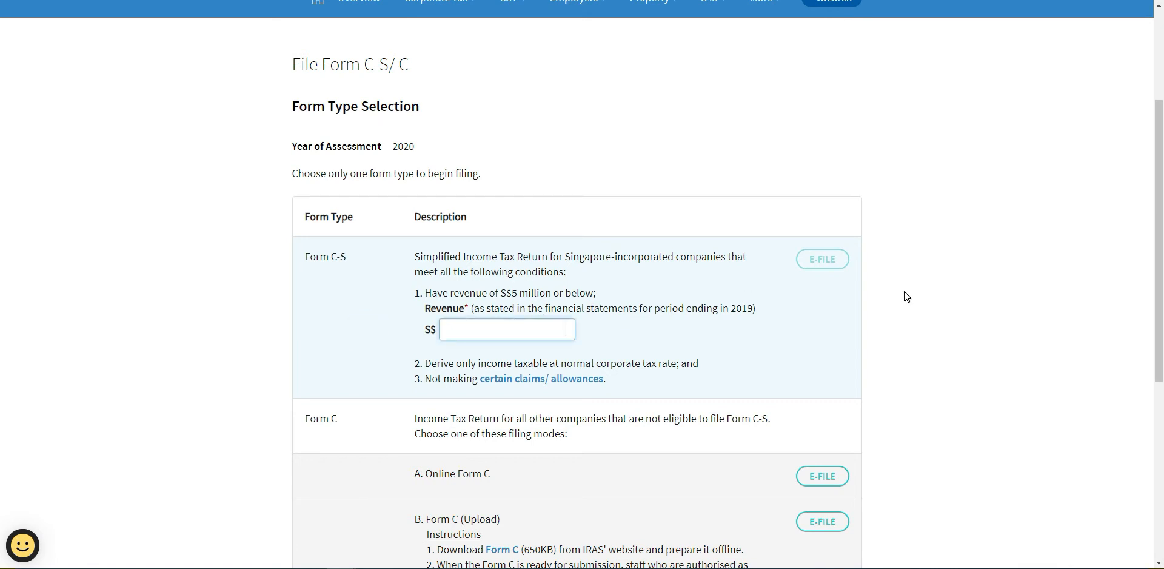
{"action": "type", "text": "11250459"}
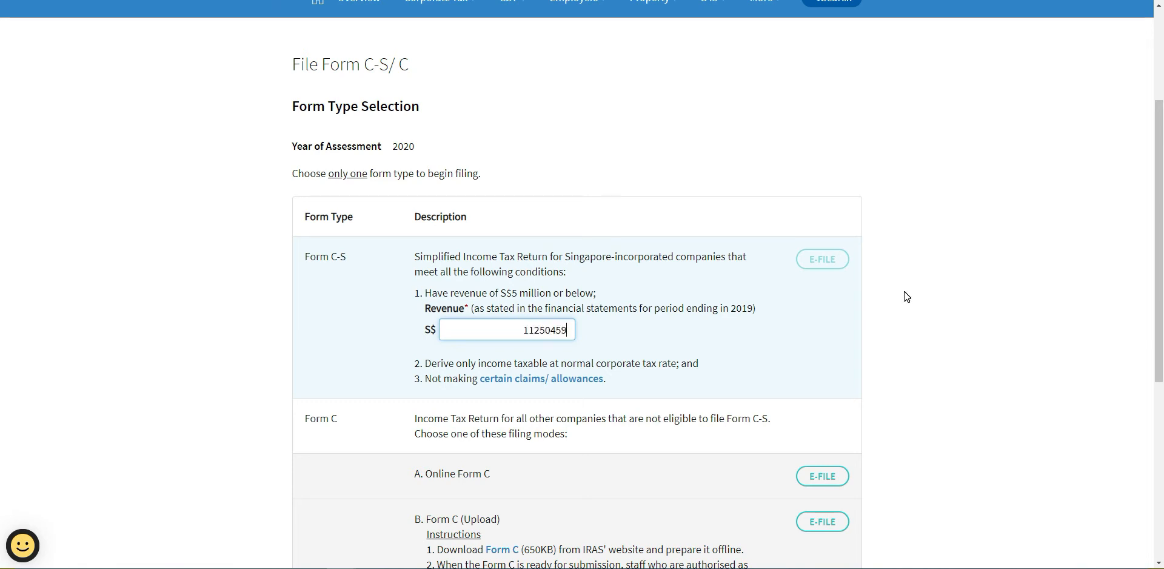
{"action": "key", "text": "BackSpace"}
{"action": "key", "text": "BackSpace"}
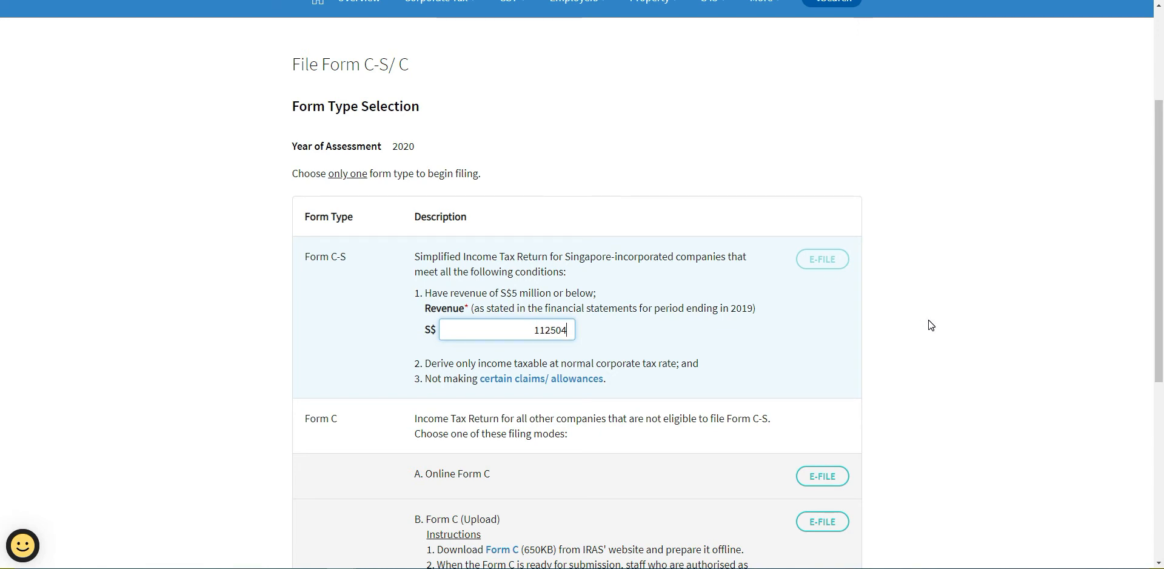
{"action": "left_click", "coordinate": [929, 321]}
{"action": "scroll", "coordinate": [988, 376], "scroll_direction": "down", "scroll_amount": 1}
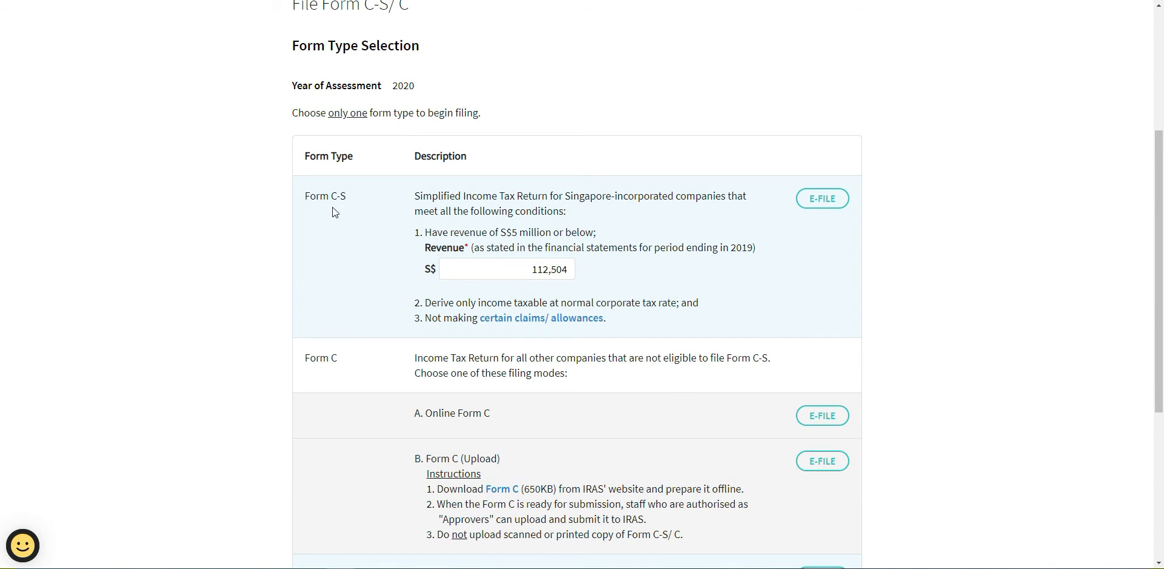
{"action": "left_click", "coordinate": [824, 199]}
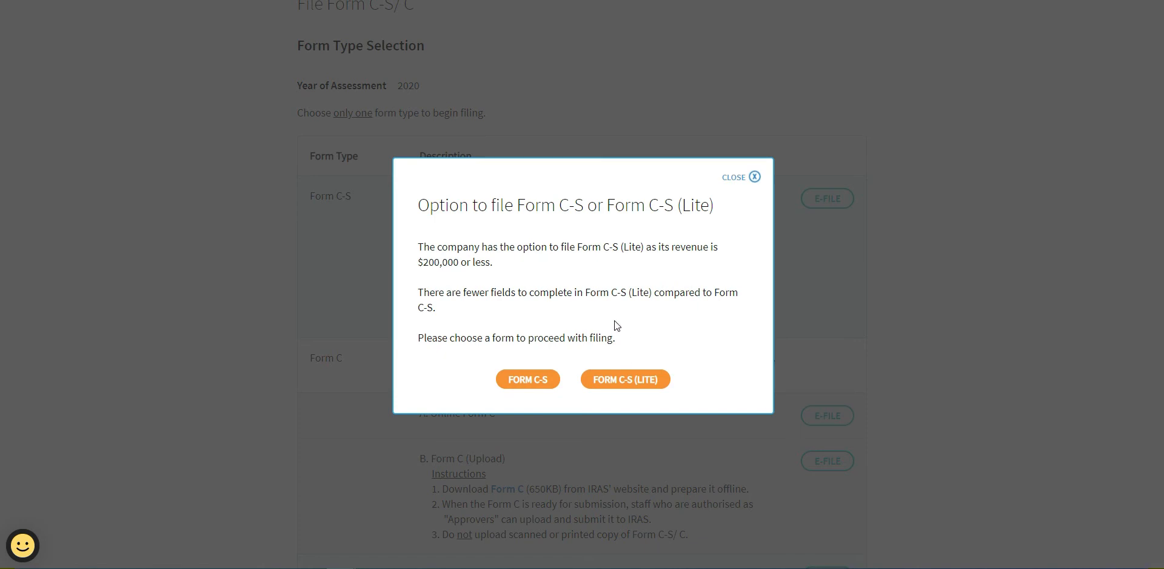
Choose Form C-S (Lite) and declare in Part A that the company has met all the qualifying conditions.
{"action": "left_click", "coordinate": [634, 379]}
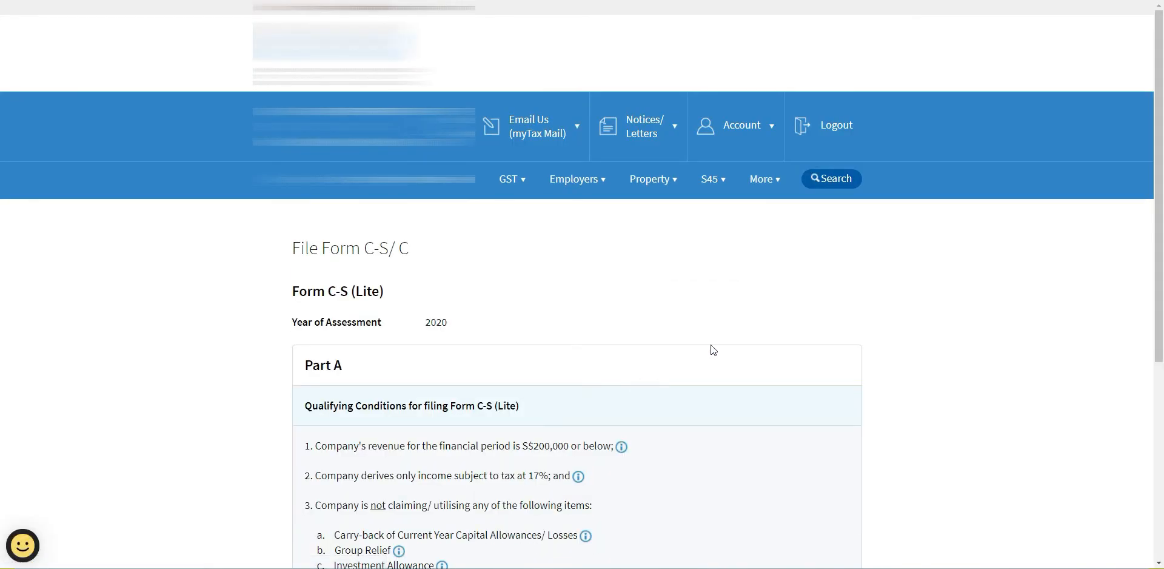
{"action": "scroll", "coordinate": [950, 304], "scroll_direction": "down", "scroll_amount": 3}
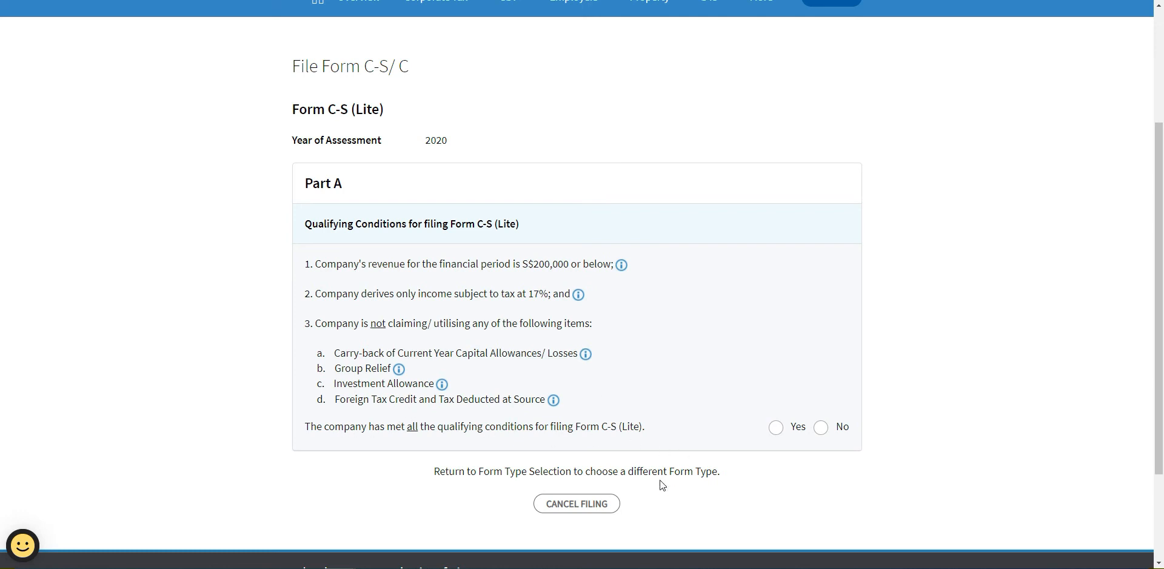
{"action": "left_click", "coordinate": [776, 427]}
Set the end date of the financial period to 17/02/2019.
{"action": "scroll", "coordinate": [887, 398], "scroll_direction": "down", "scroll_amount": 3}
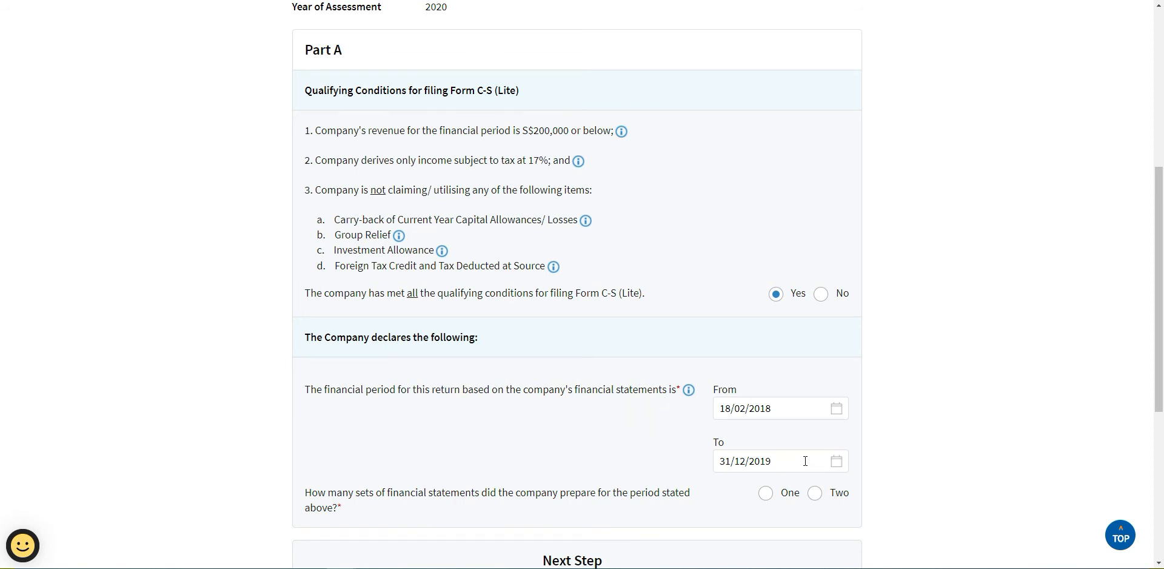
{"action": "left_click", "coordinate": [840, 463]}
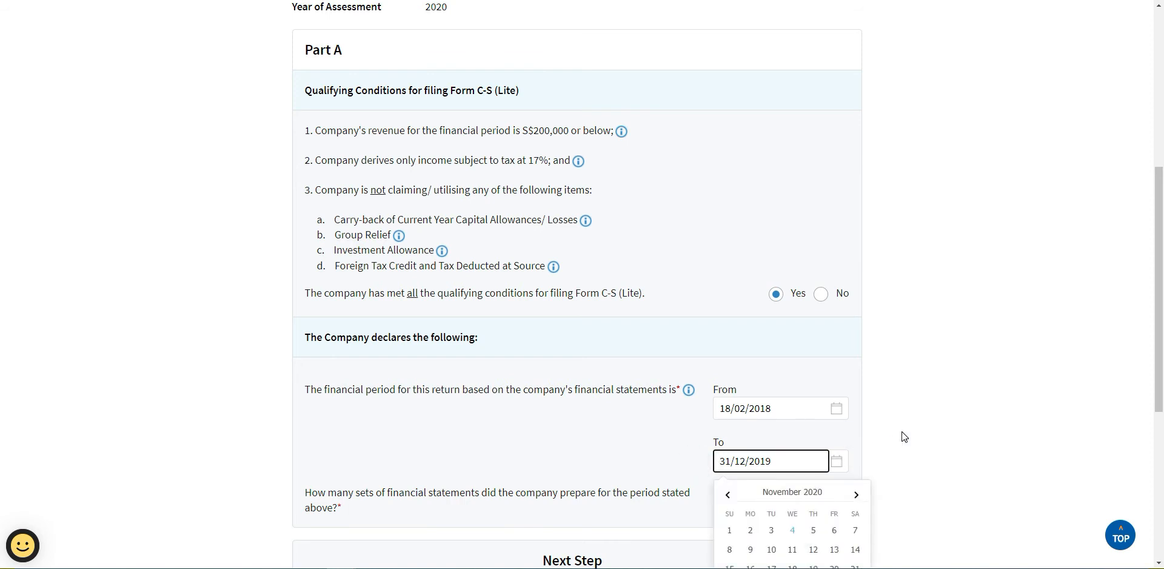
{"action": "scroll", "coordinate": [903, 435], "scroll_direction": "down", "scroll_amount": 2}
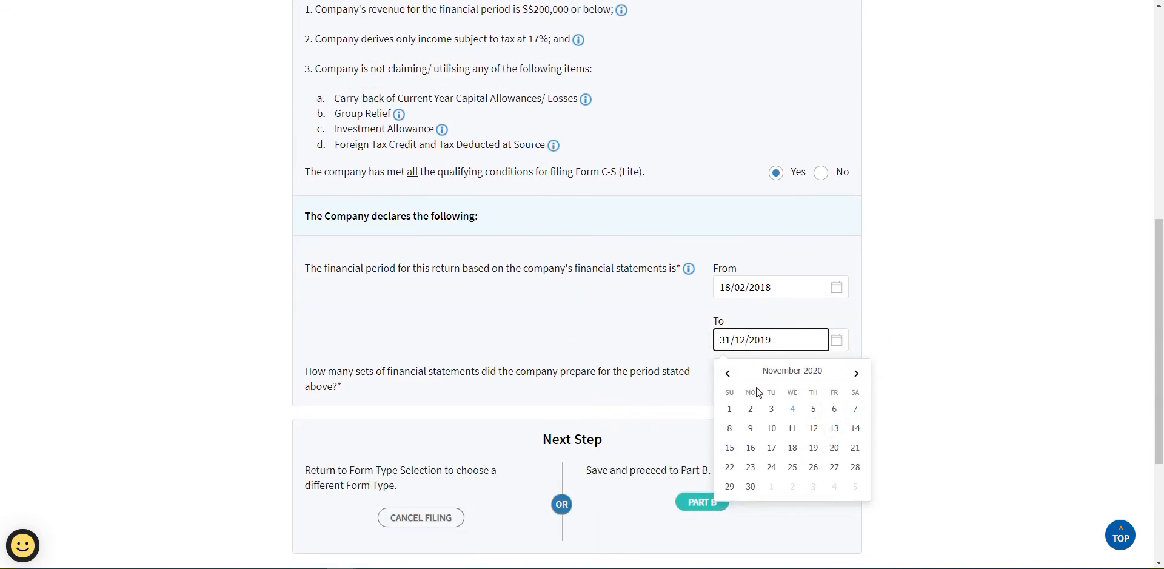
{"action": "left_click", "coordinate": [730, 374]}
{"action": "left_click", "coordinate": [729, 373]}
{"action": "left_click", "coordinate": [730, 373]}
{"action": "left_click", "coordinate": [729, 373]}
{"action": "left_click", "coordinate": [729, 374]}
{"action": "left_click", "coordinate": [729, 373]}
{"action": "left_click", "coordinate": [734, 377]}
{"action": "left_click", "coordinate": [735, 377]}
{"action": "left_click", "coordinate": [735, 377]}
{"action": "left_click", "coordinate": [734, 377]}
{"action": "left_click", "coordinate": [735, 377]}
{"action": "left_click", "coordinate": [734, 377]}
{"action": "left_click", "coordinate": [734, 377]}
{"action": "double_click", "coordinate": [735, 377]}
{"action": "left_click", "coordinate": [729, 374]}
{"action": "left_click", "coordinate": [729, 373]}
{"action": "left_click", "coordinate": [729, 373]}
{"action": "left_click", "coordinate": [730, 373]}
{"action": "left_click", "coordinate": [729, 373]}
{"action": "left_click", "coordinate": [729, 373]}
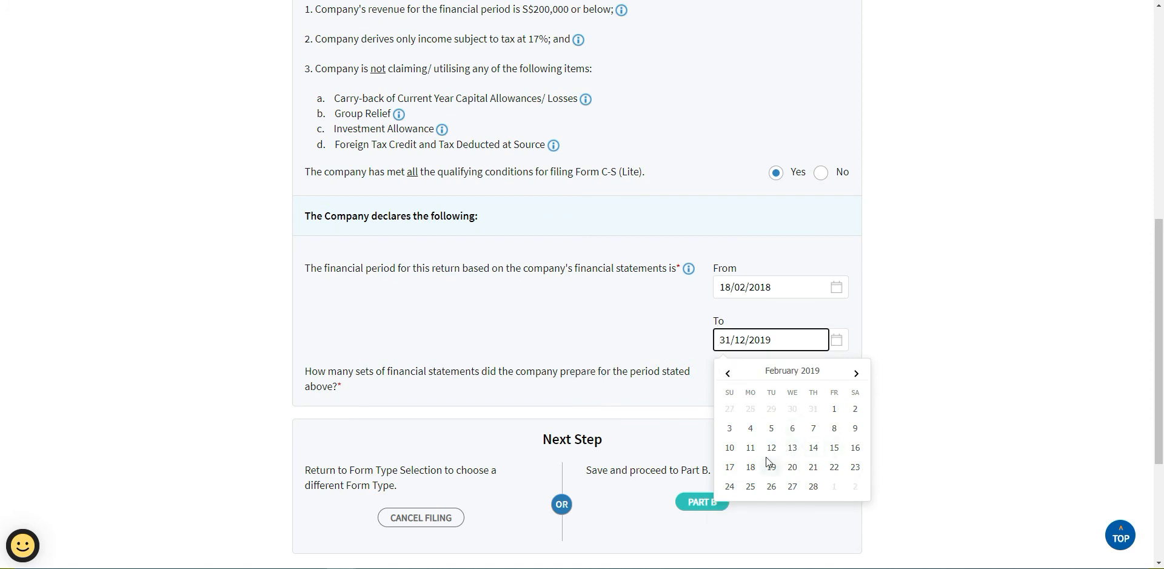
{"action": "left_click", "coordinate": [730, 467]}
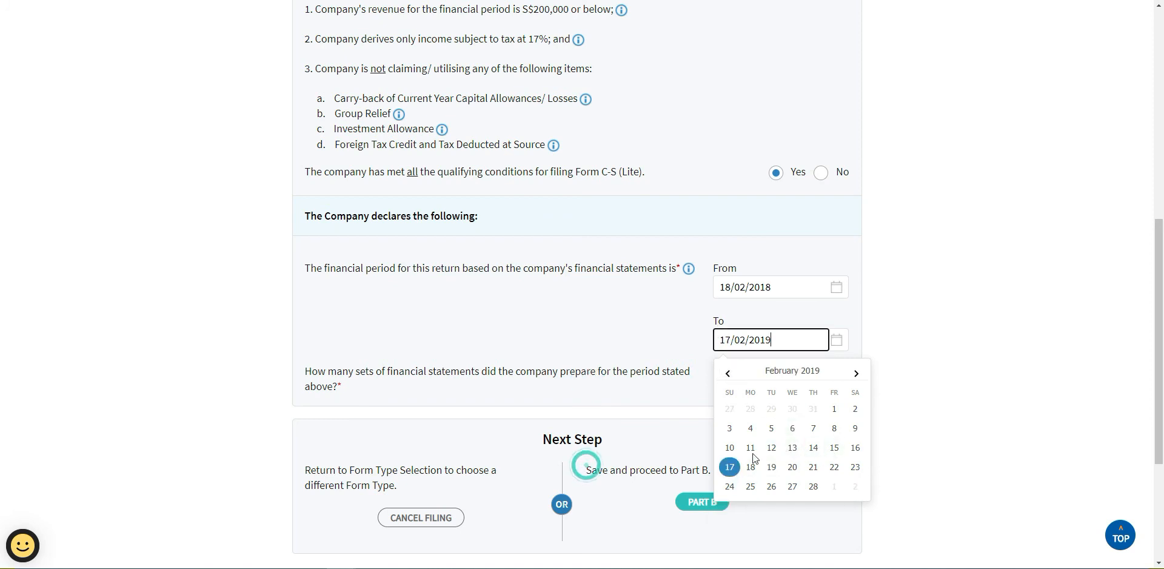
{"action": "left_click", "coordinate": [919, 381]}
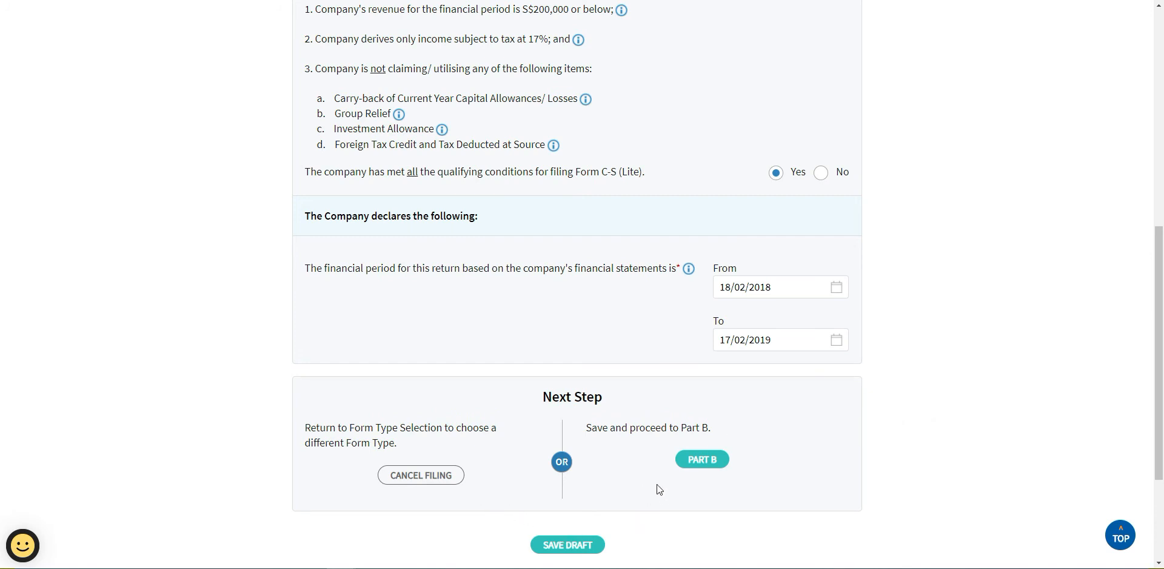
Save Part A and proceed to the Tax Adjustments section of Part B.
{"action": "left_click", "coordinate": [680, 462]}
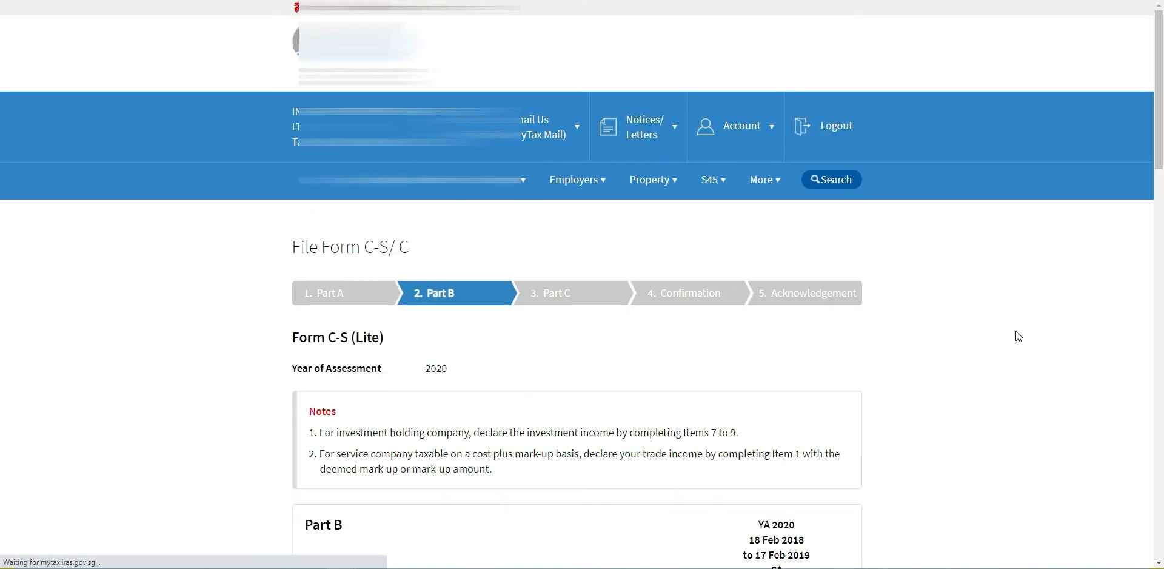
{"action": "scroll", "coordinate": [988, 364], "scroll_direction": "down", "scroll_amount": 6}
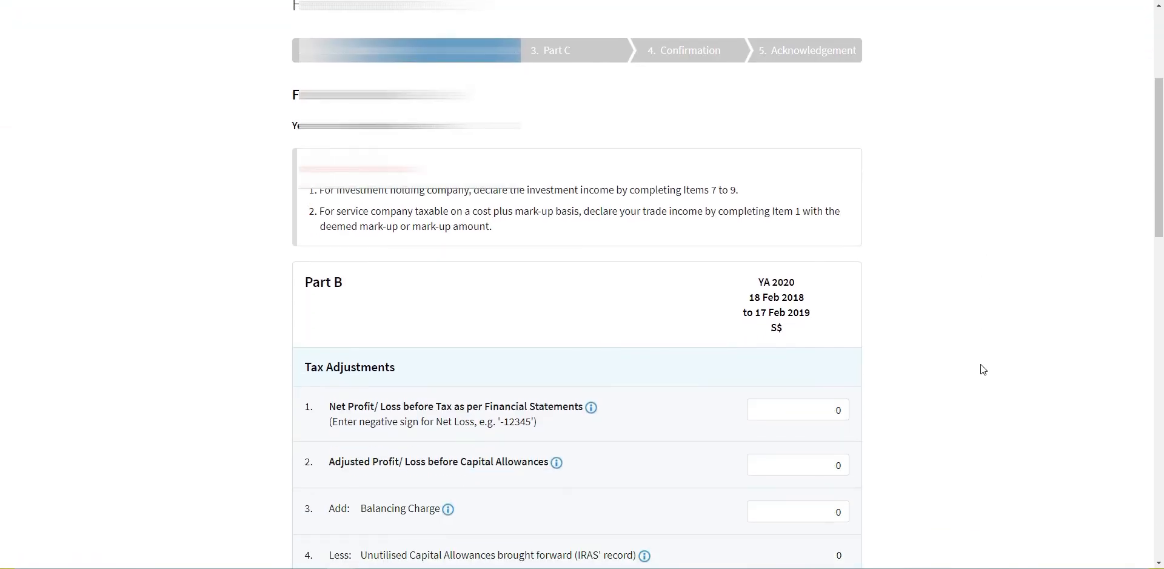
{"action": "scroll", "coordinate": [909, 360], "scroll_direction": "down", "scroll_amount": 1}
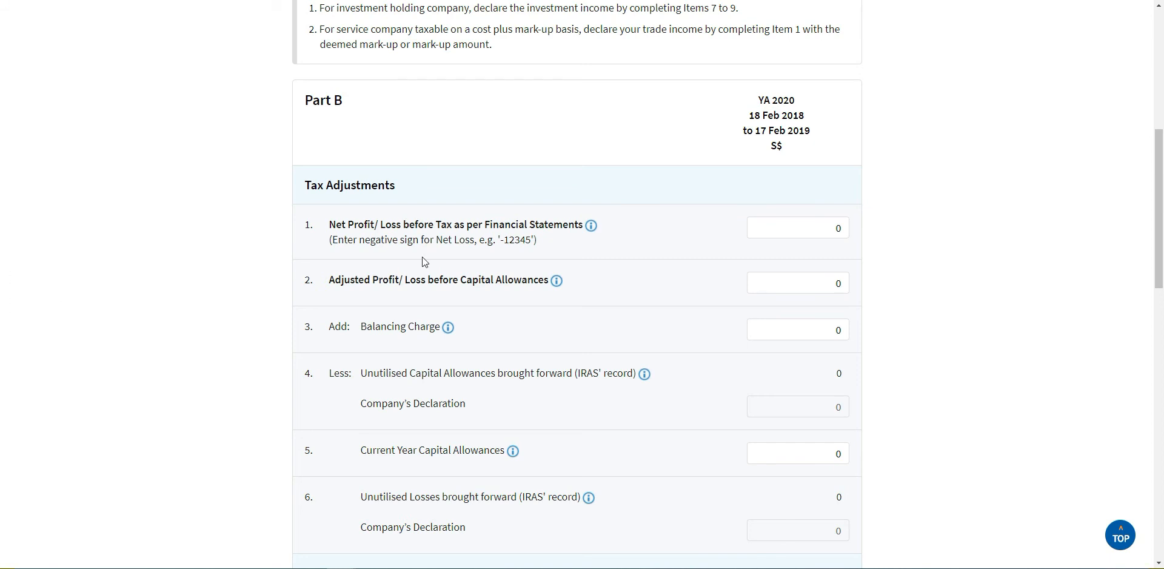
Enter 96645 as the net profit before tax per the financial statements.
{"action": "left_click", "coordinate": [798, 227]}
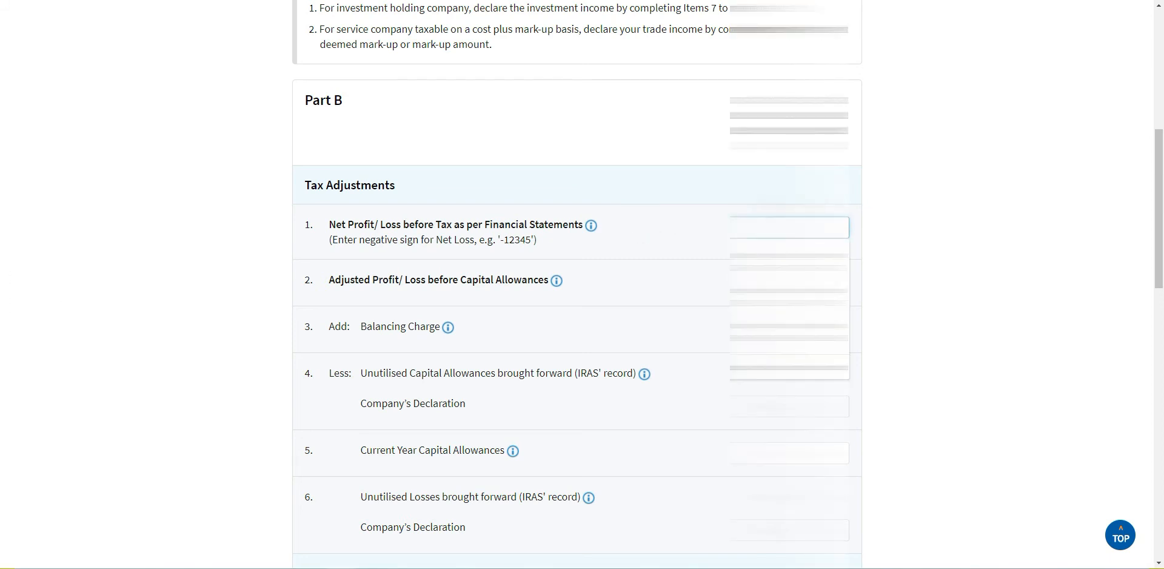
{"action": "type", "text": "1"}
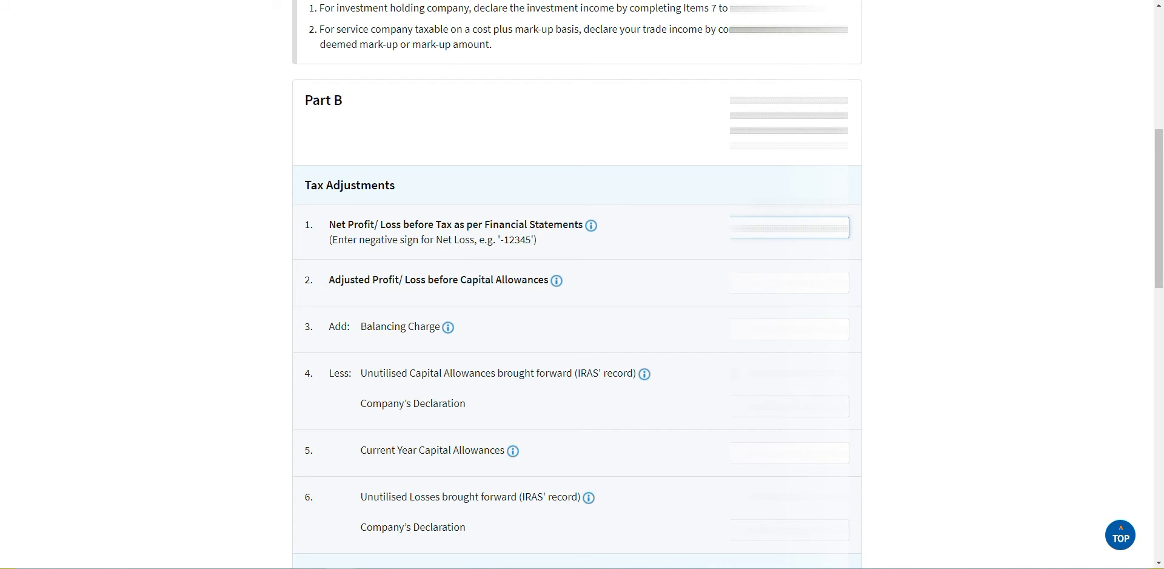
{"action": "left_click", "coordinate": [966, 292]}
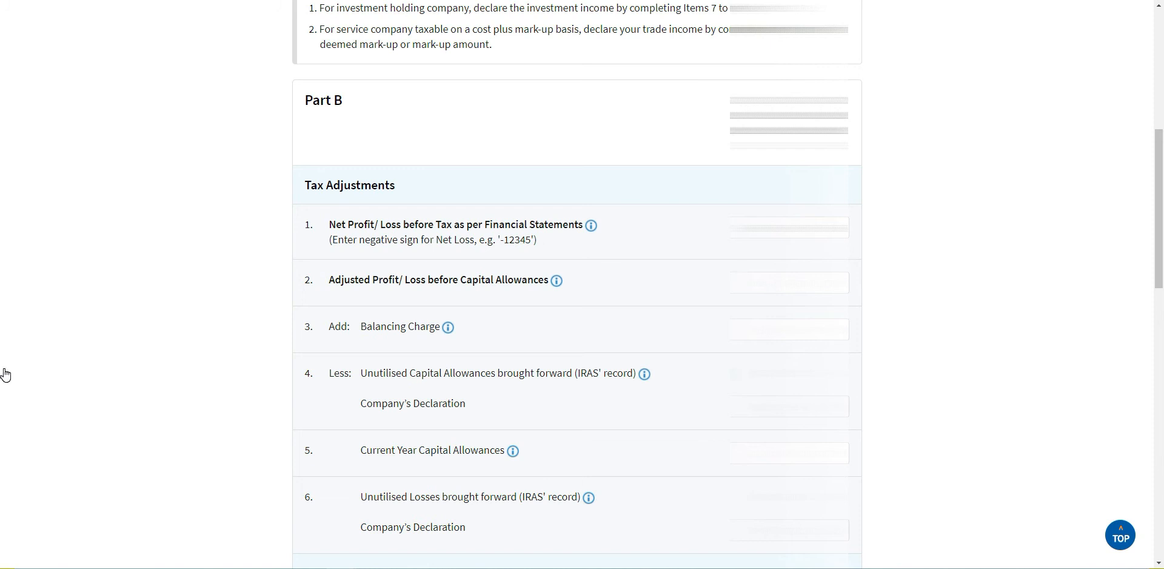
Review the remaining Part B items, from adjusted profit and capital allowances to separate source income, donations and carried-forward amounts.
{"action": "scroll", "coordinate": [998, 271], "scroll_direction": "down", "scroll_amount": 2}
{"action": "scroll", "coordinate": [998, 269], "scroll_direction": "down", "scroll_amount": 2}
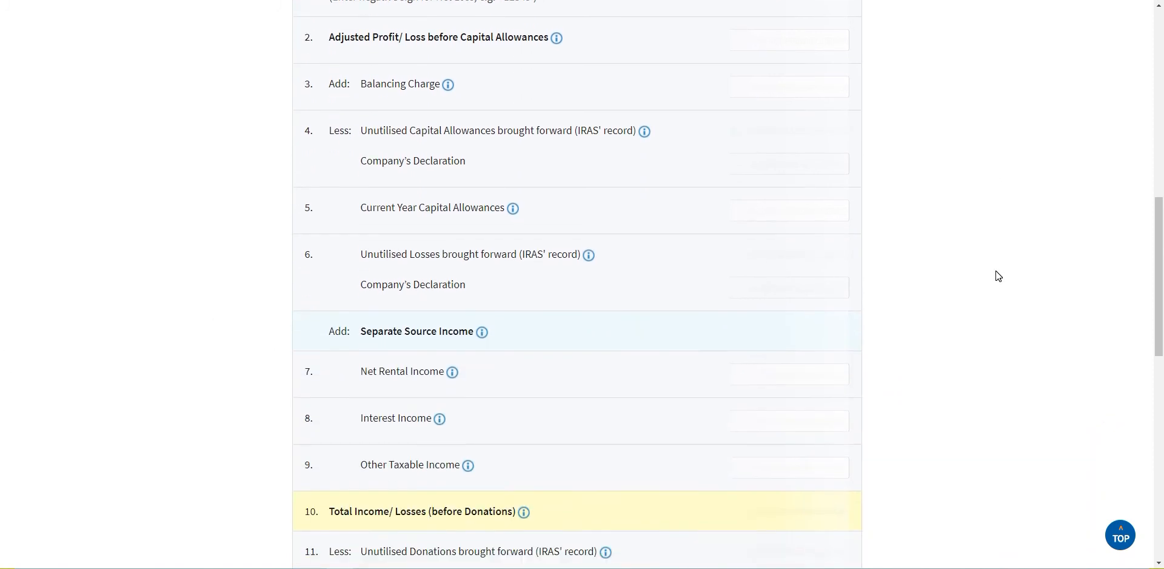
{"action": "scroll", "coordinate": [996, 272], "scroll_direction": "down", "scroll_amount": 3}
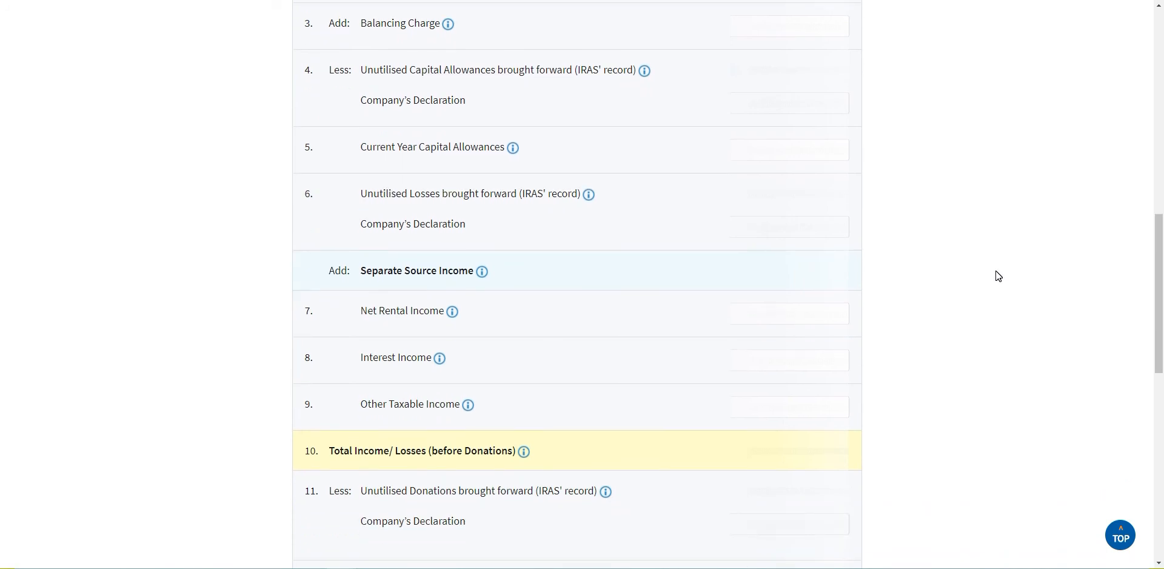
{"action": "scroll", "coordinate": [998, 276], "scroll_direction": "down", "scroll_amount": 4}
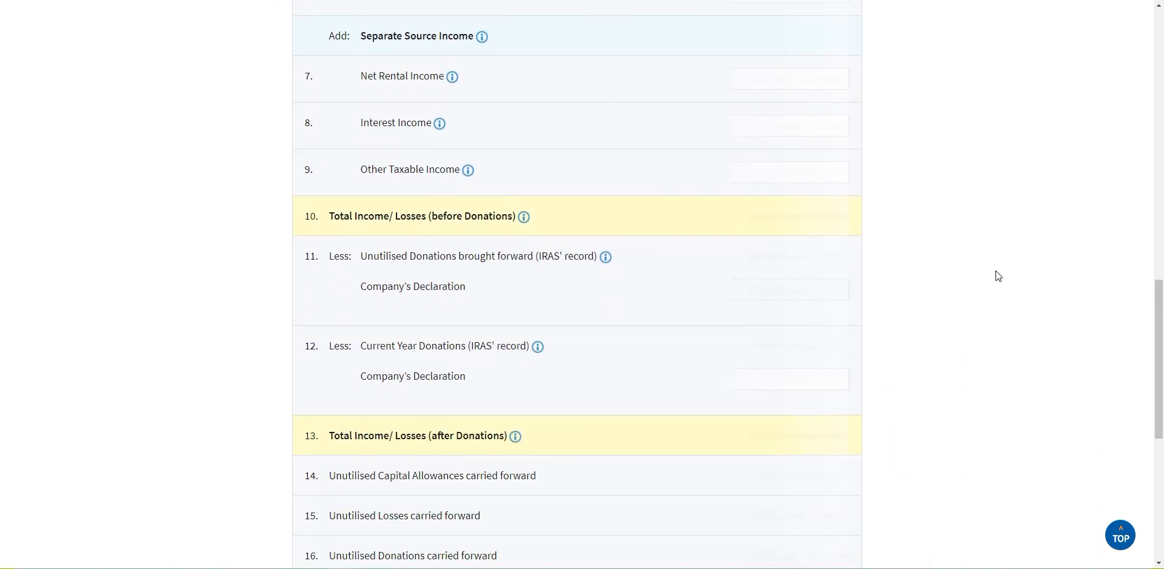
{"action": "scroll", "coordinate": [996, 275], "scroll_direction": "down", "scroll_amount": 2}
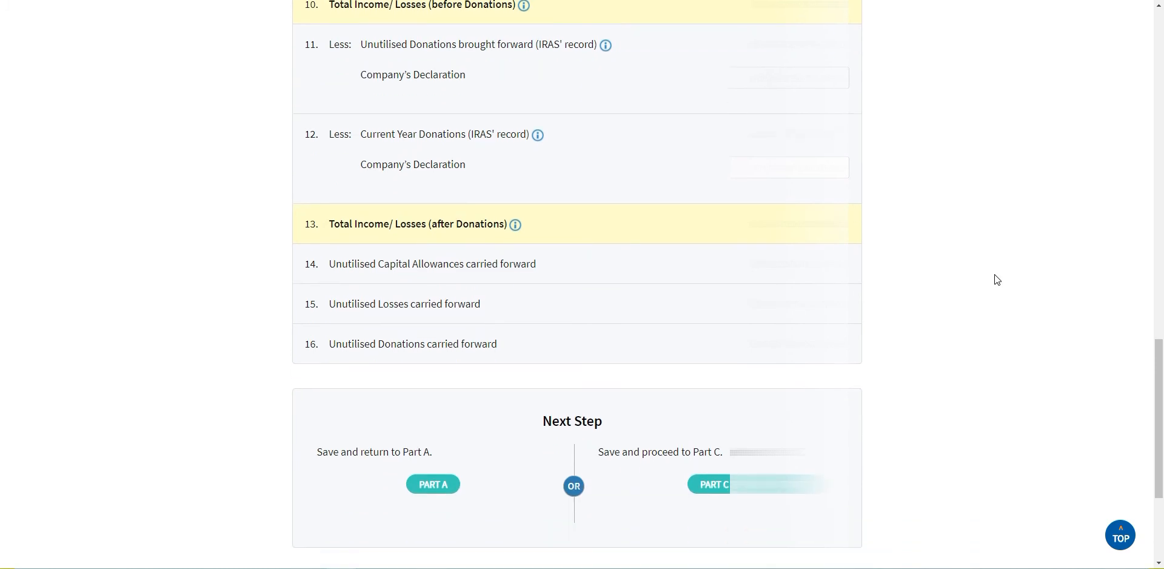
{"action": "scroll", "coordinate": [958, 382], "scroll_direction": "up", "scroll_amount": 1}
{"action": "scroll", "coordinate": [972, 374], "scroll_direction": "up", "scroll_amount": 13}
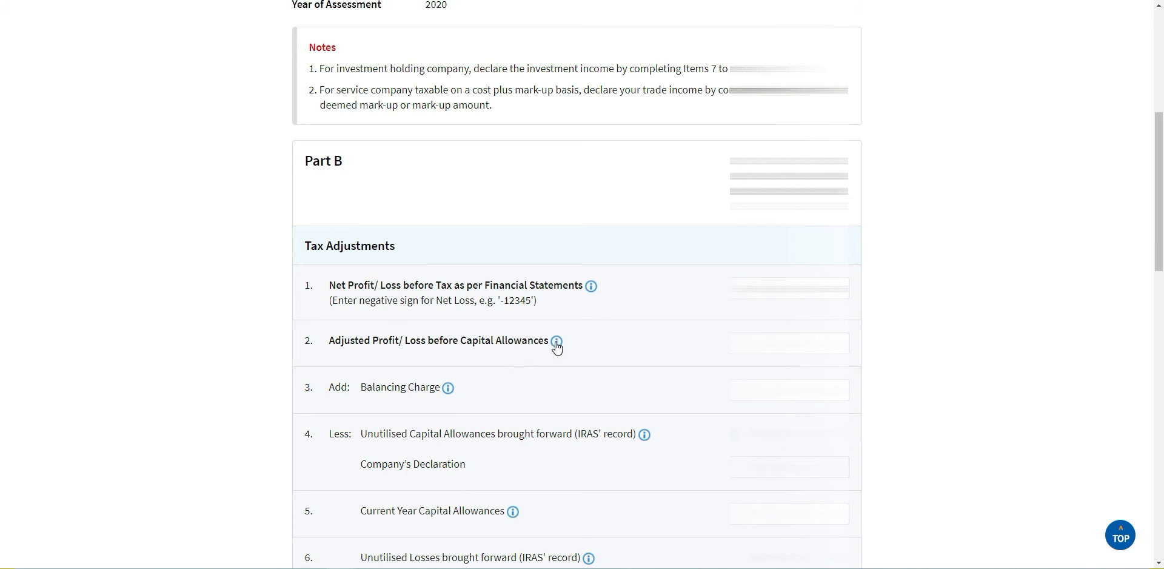
{"action": "scroll", "coordinate": [970, 336], "scroll_direction": "down", "scroll_amount": 2}
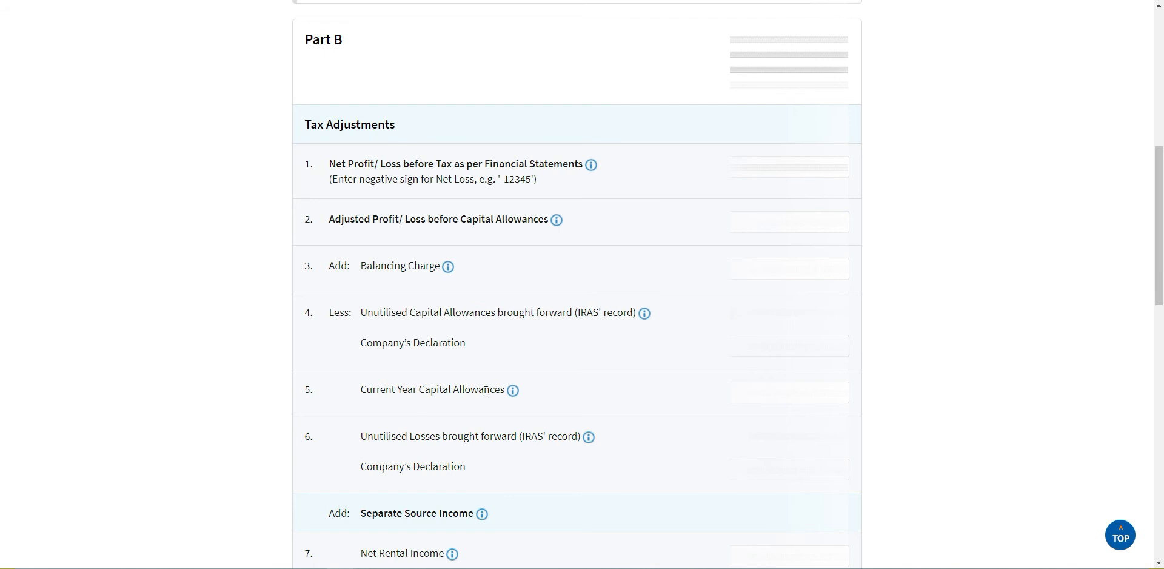
{"action": "scroll", "coordinate": [914, 413], "scroll_direction": "down", "scroll_amount": 3}
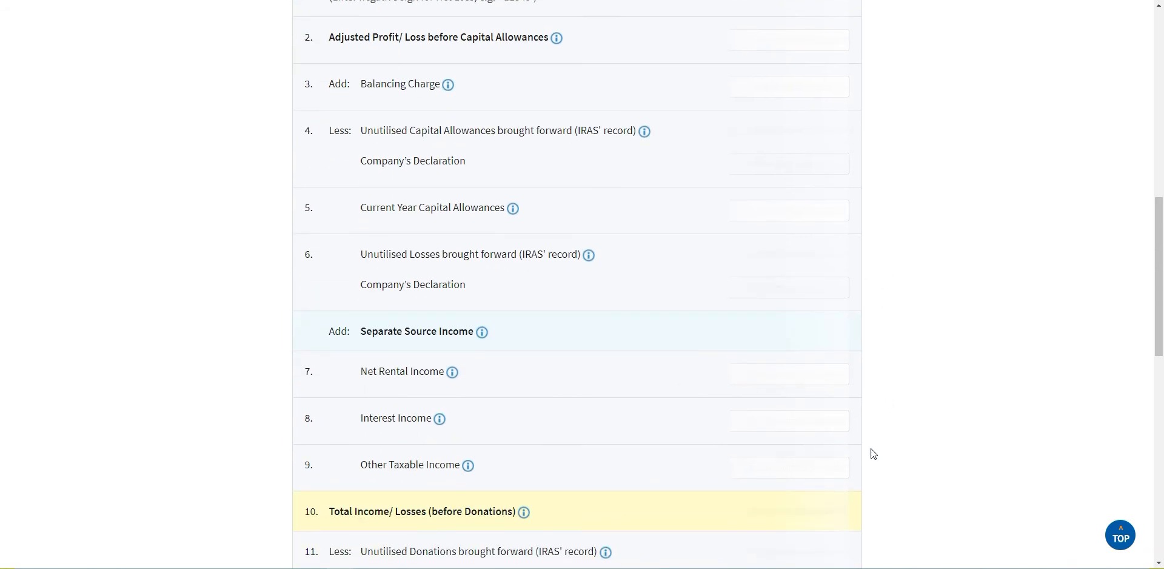
{"action": "scroll", "coordinate": [873, 455], "scroll_direction": "down", "scroll_amount": 4}
{"action": "scroll", "coordinate": [888, 433], "scroll_direction": "down", "scroll_amount": 1}
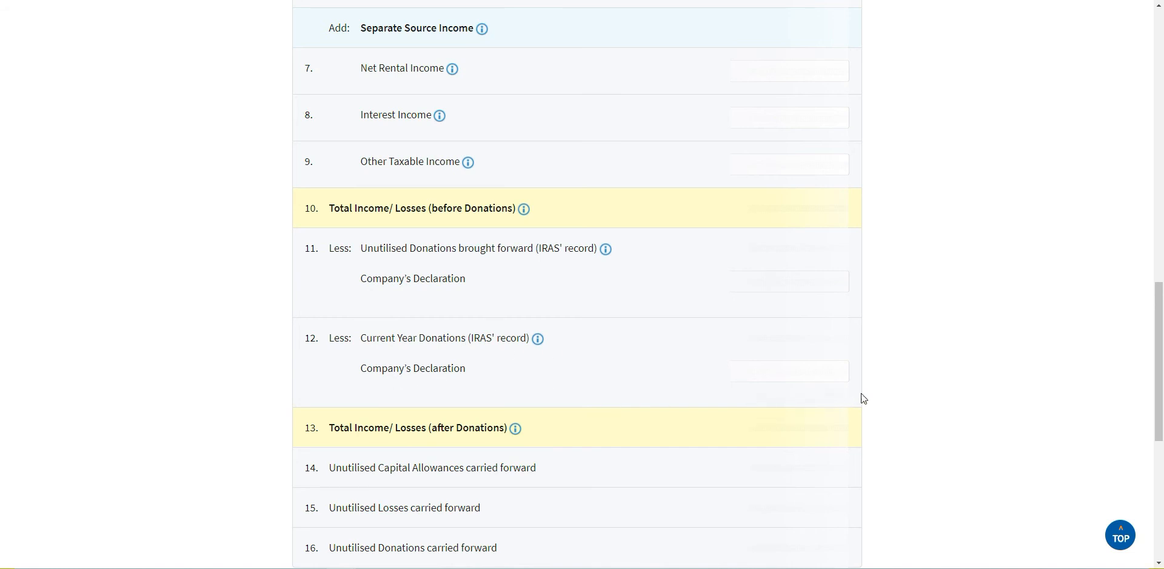
{"action": "scroll", "coordinate": [924, 430], "scroll_direction": "down", "scroll_amount": 2}
{"action": "scroll", "coordinate": [925, 409], "scroll_direction": "down", "scroll_amount": 1}
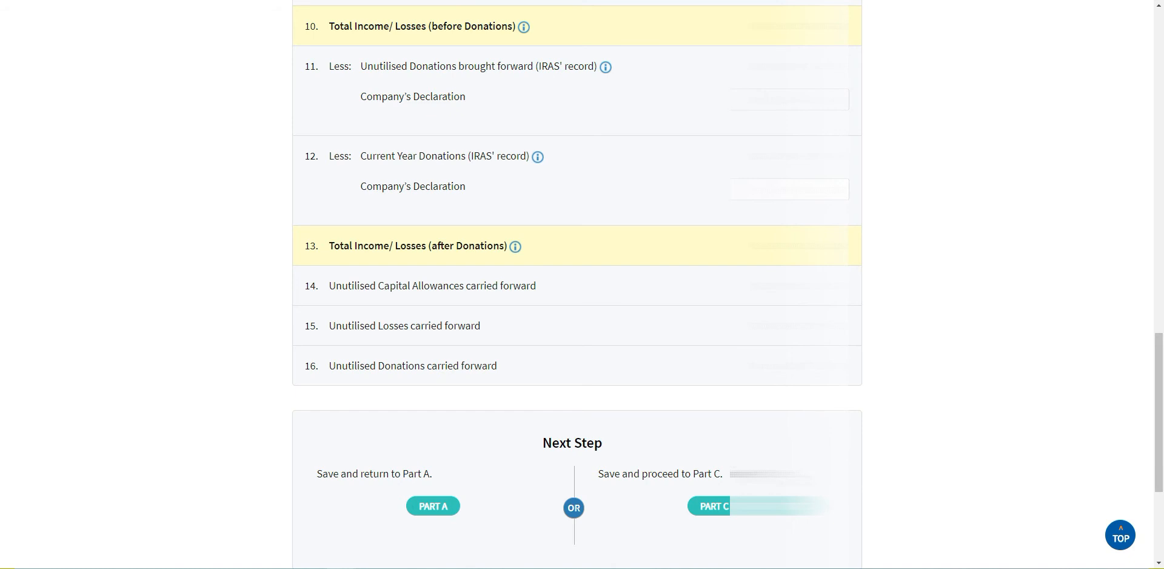
Save Part B and proceed to the deduction questions on brought-forward allowances, losses and donations in Part C.
{"action": "left_click", "coordinate": [713, 511]}
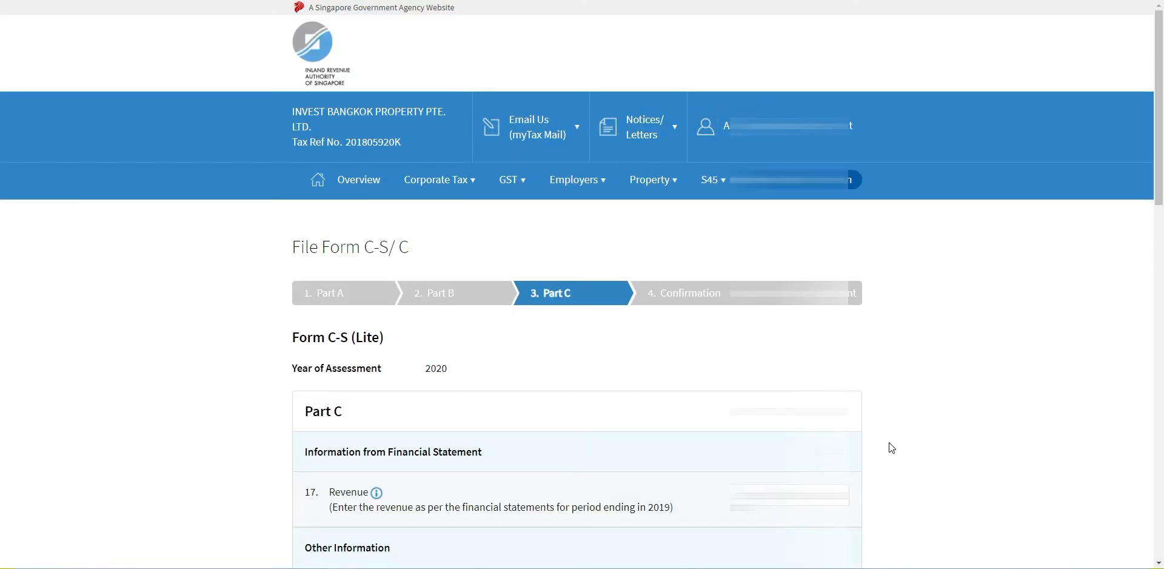
{"action": "scroll", "coordinate": [891, 446], "scroll_direction": "down", "scroll_amount": 5}
{"action": "scroll", "coordinate": [900, 424], "scroll_direction": "down", "scroll_amount": 2}
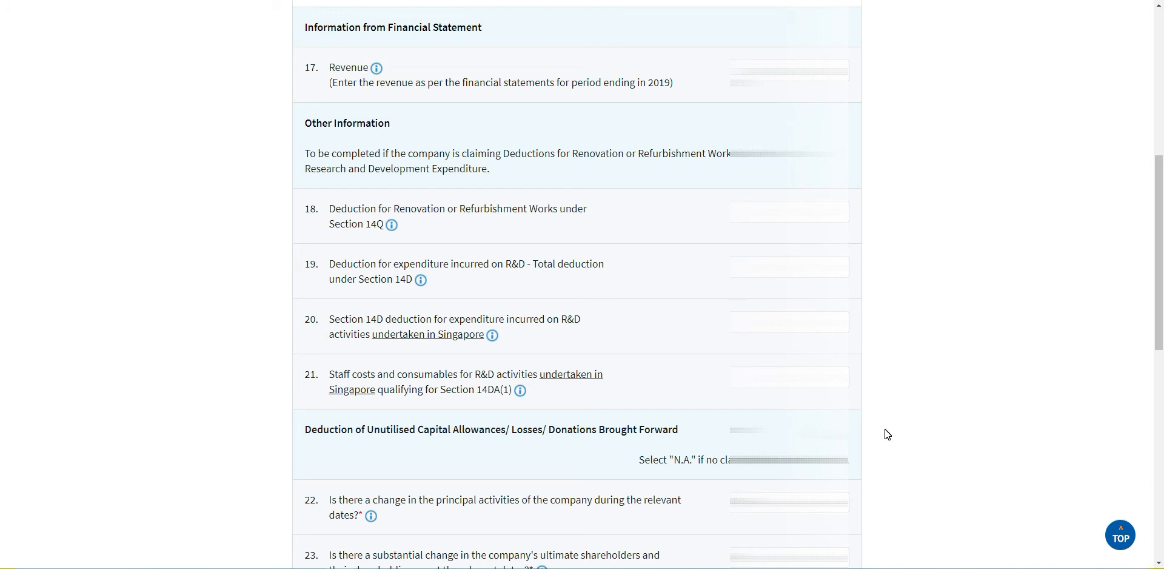
{"action": "scroll", "coordinate": [885, 405], "scroll_direction": "down", "scroll_amount": 4}
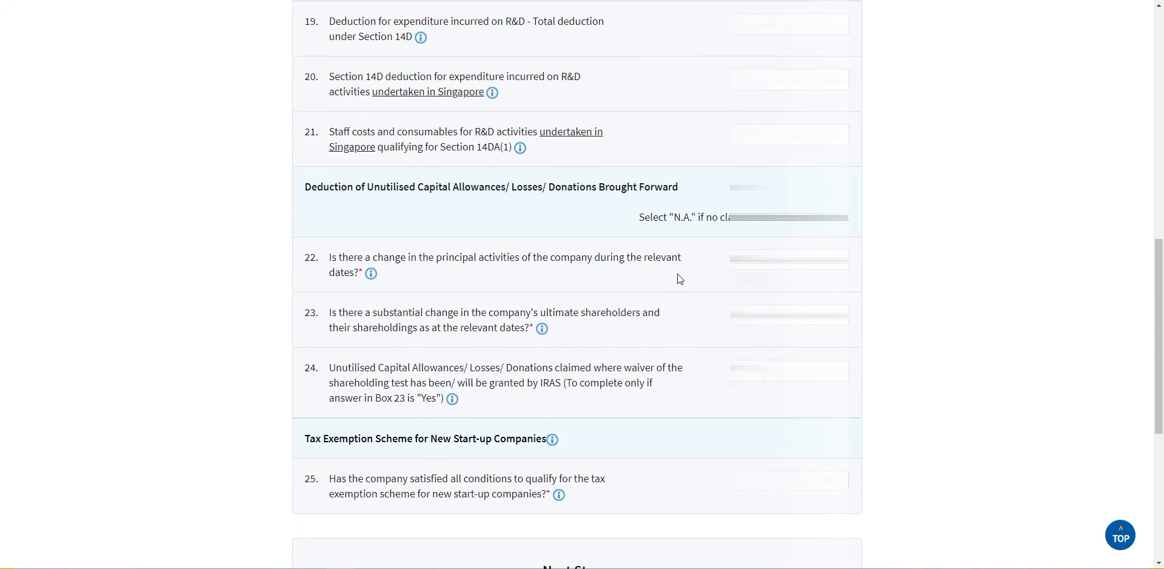
Answer No to both the change in principal activities and the substantial change in ultimate shareholders.
{"action": "left_click", "coordinate": [789, 263]}
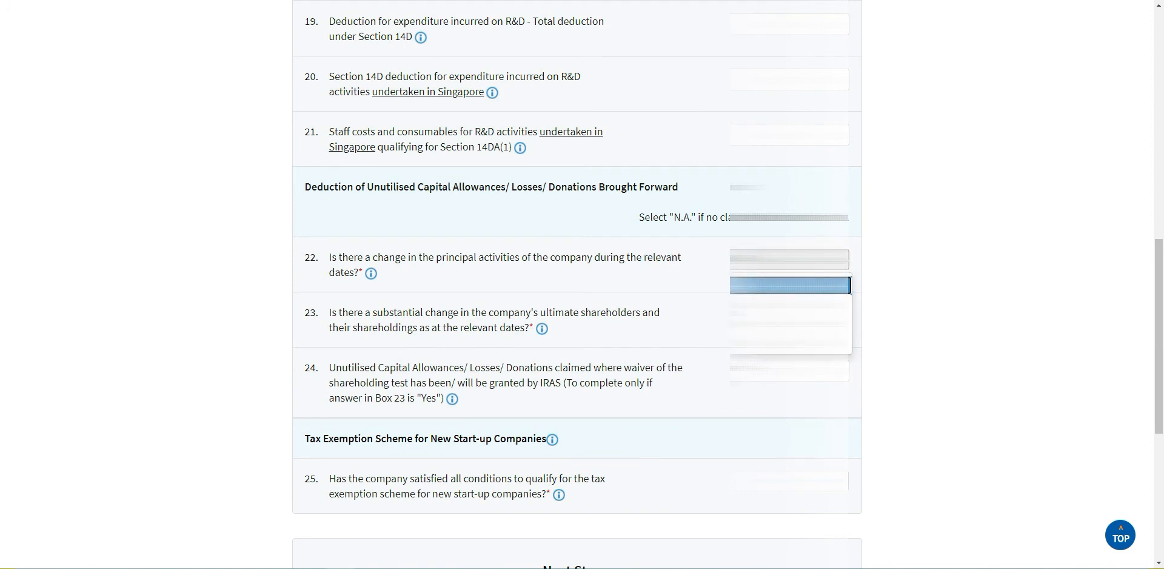
{"action": "left_click", "coordinate": [768, 341]}
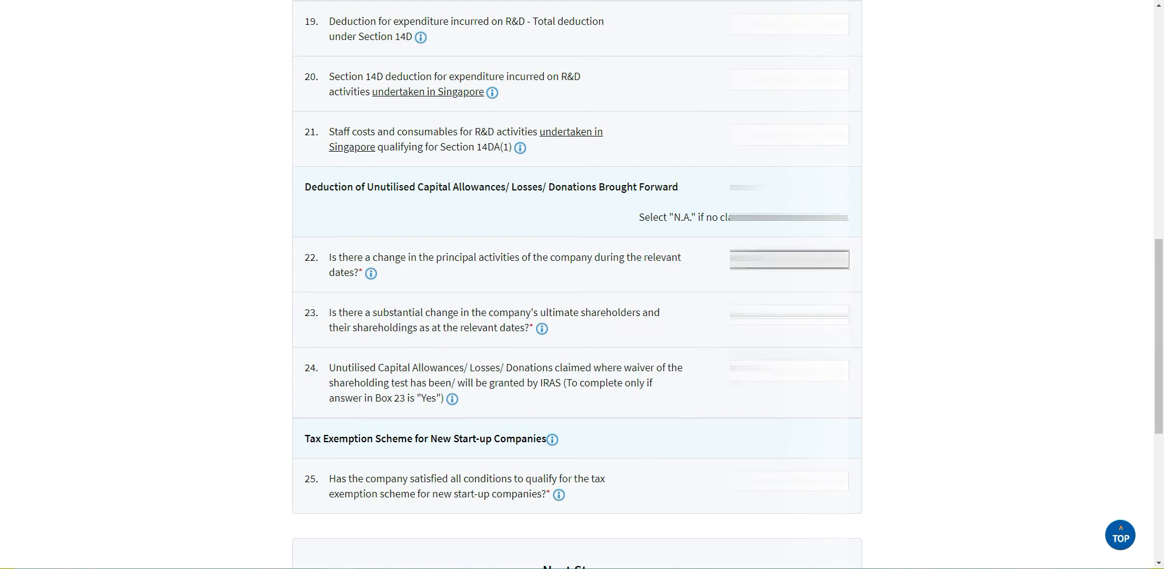
{"action": "left_click", "coordinate": [789, 315]}
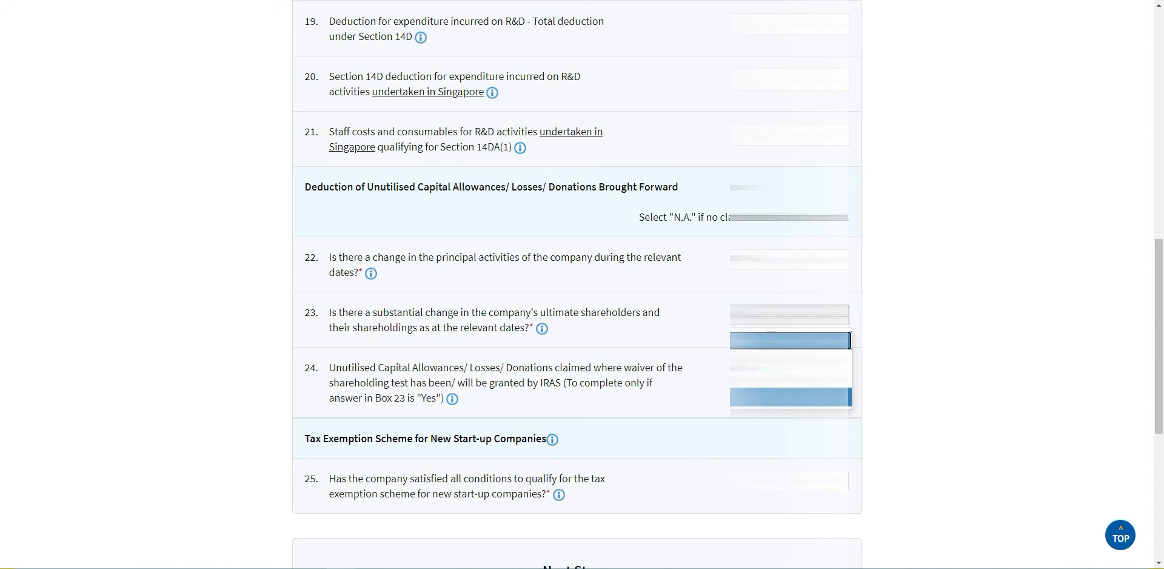
{"action": "left_click", "coordinate": [781, 397]}
Answer Yes to qualifying for the new start-up tax exemption scheme, and save Part C to proceed to the Confirmation Page.
{"action": "scroll", "coordinate": [943, 347], "scroll_direction": "down", "scroll_amount": 3}
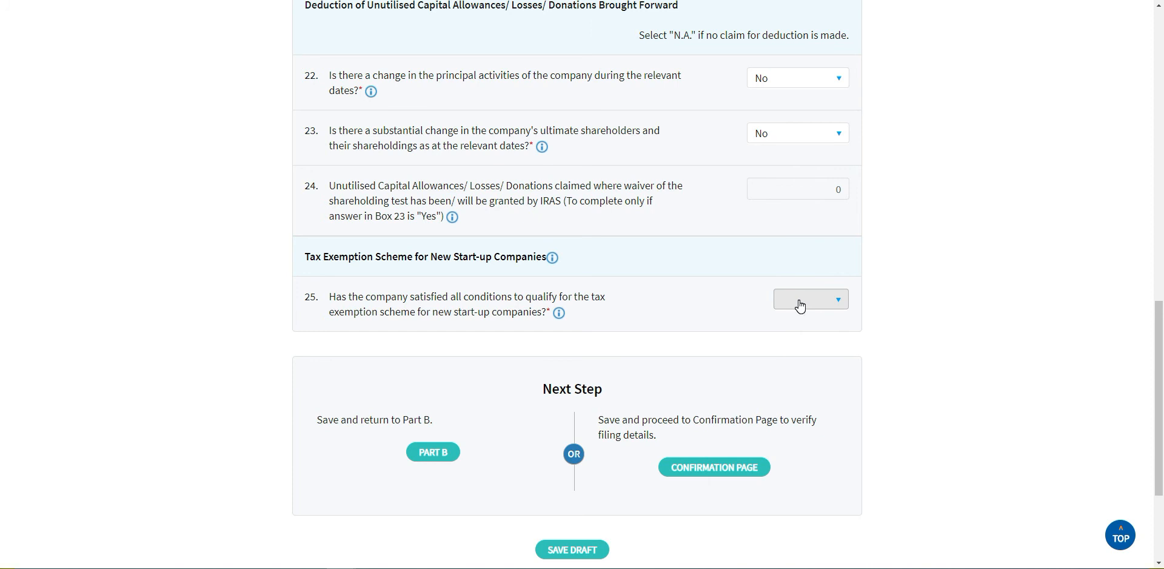
{"action": "left_click", "coordinate": [800, 306]}
{"action": "left_click", "coordinate": [788, 362]}
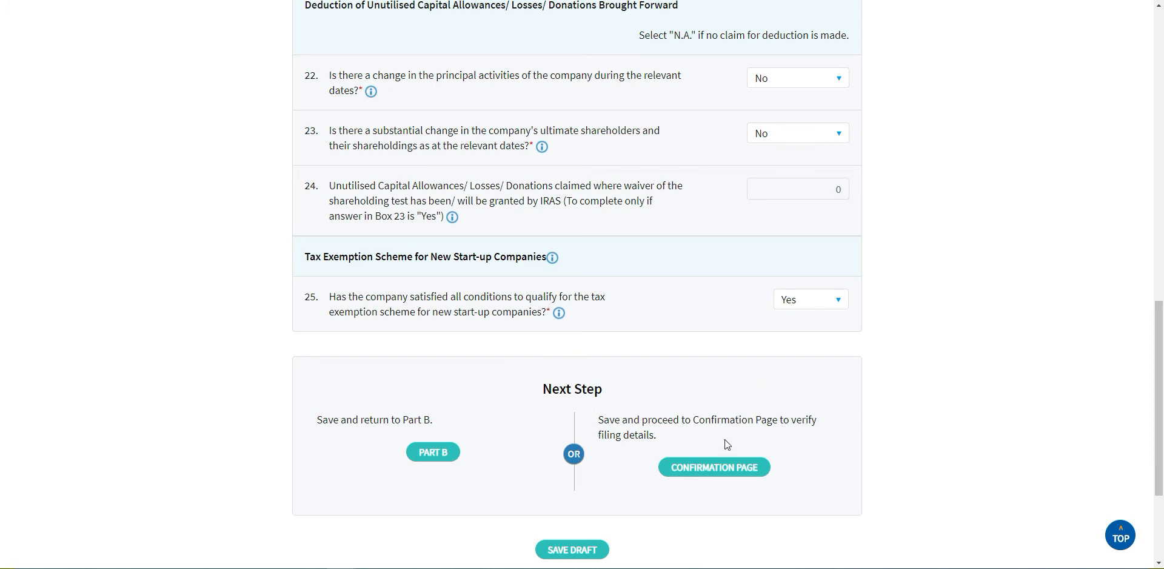
{"action": "left_click", "coordinate": [709, 468]}
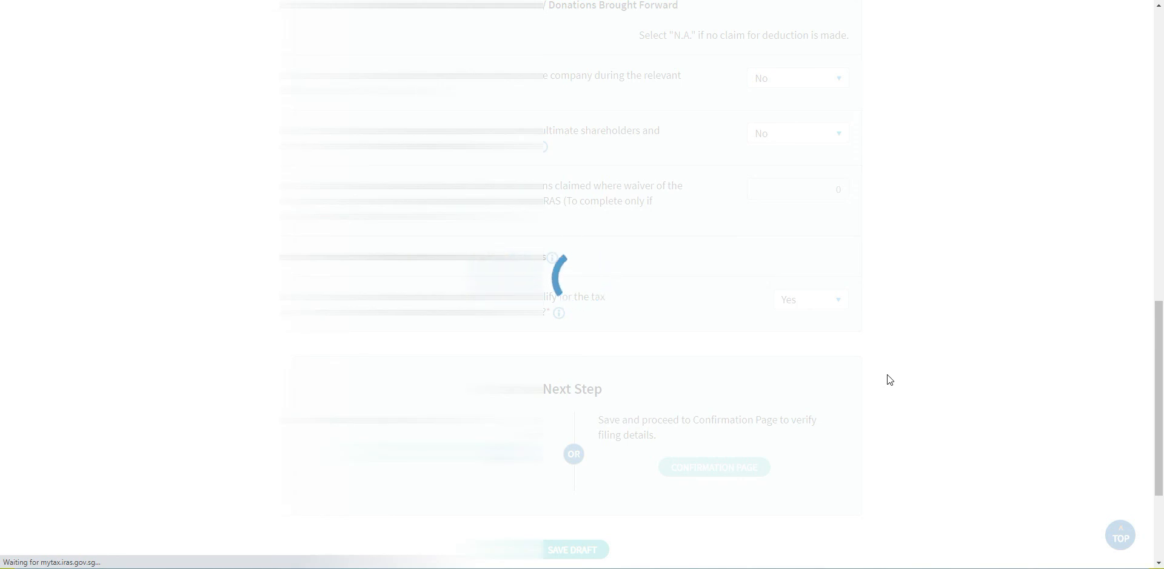
Complete the declaration with MANAGER as the designation of both people, and fill in the contact number.
{"action": "scroll", "coordinate": [963, 358], "scroll_direction": "down", "scroll_amount": 4}
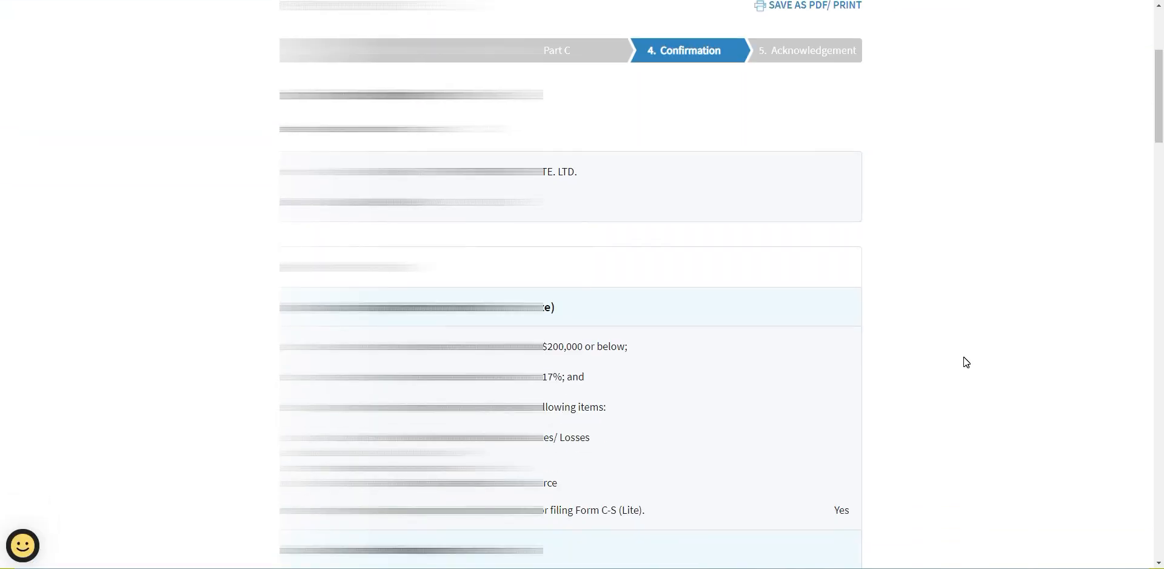
{"action": "scroll", "coordinate": [963, 358], "scroll_direction": "down", "scroll_amount": 6}
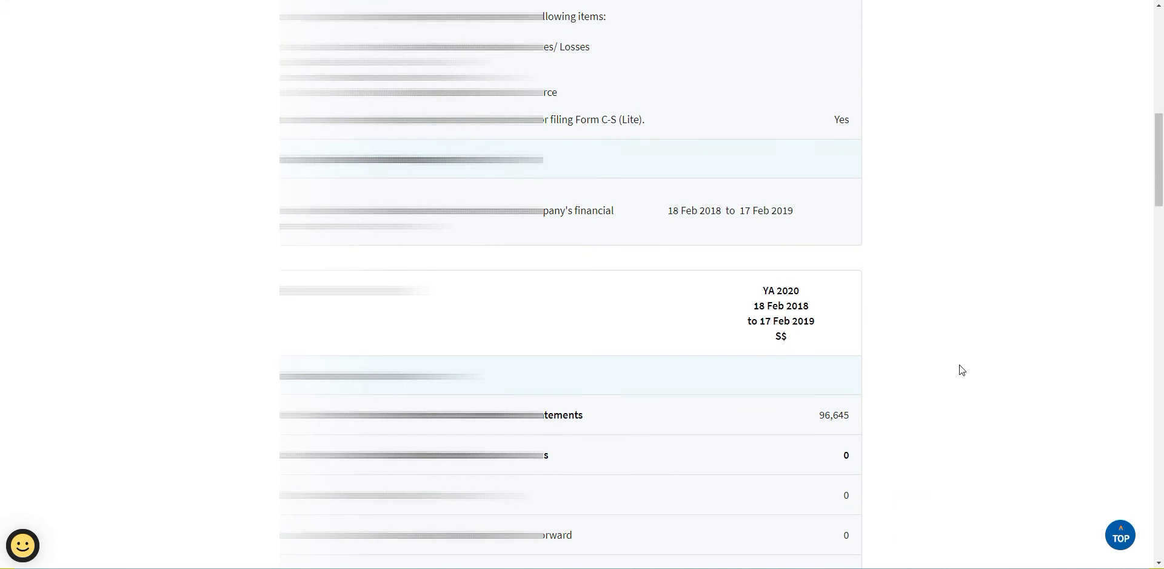
{"action": "scroll", "coordinate": [960, 369], "scroll_direction": "down", "scroll_amount": 10}
{"action": "scroll", "coordinate": [952, 371], "scroll_direction": "down", "scroll_amount": 12}
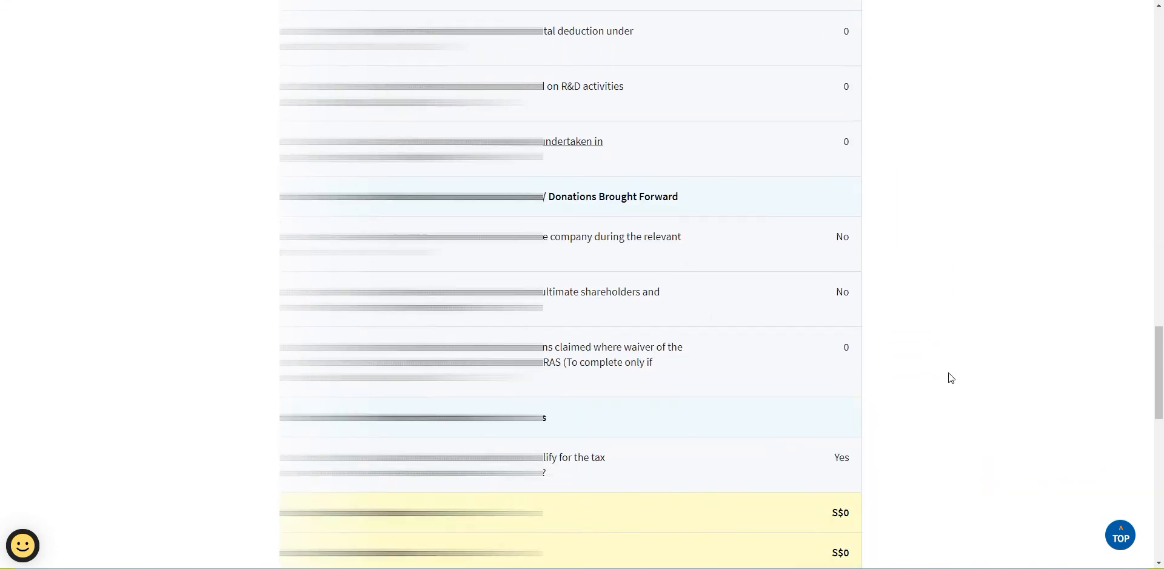
{"action": "scroll", "coordinate": [949, 375], "scroll_direction": "down", "scroll_amount": 4}
{"action": "scroll", "coordinate": [951, 378], "scroll_direction": "down", "scroll_amount": 6}
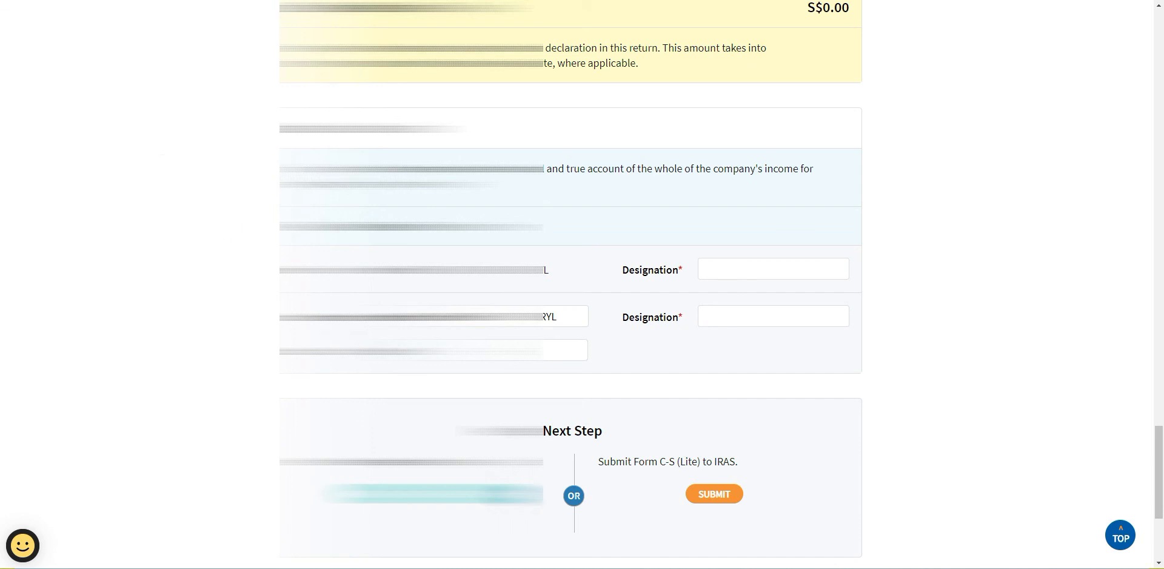
{"action": "left_click", "coordinate": [717, 268]}
{"action": "type", "text": "MANAGER"}
{"action": "key", "text": "Tab"}
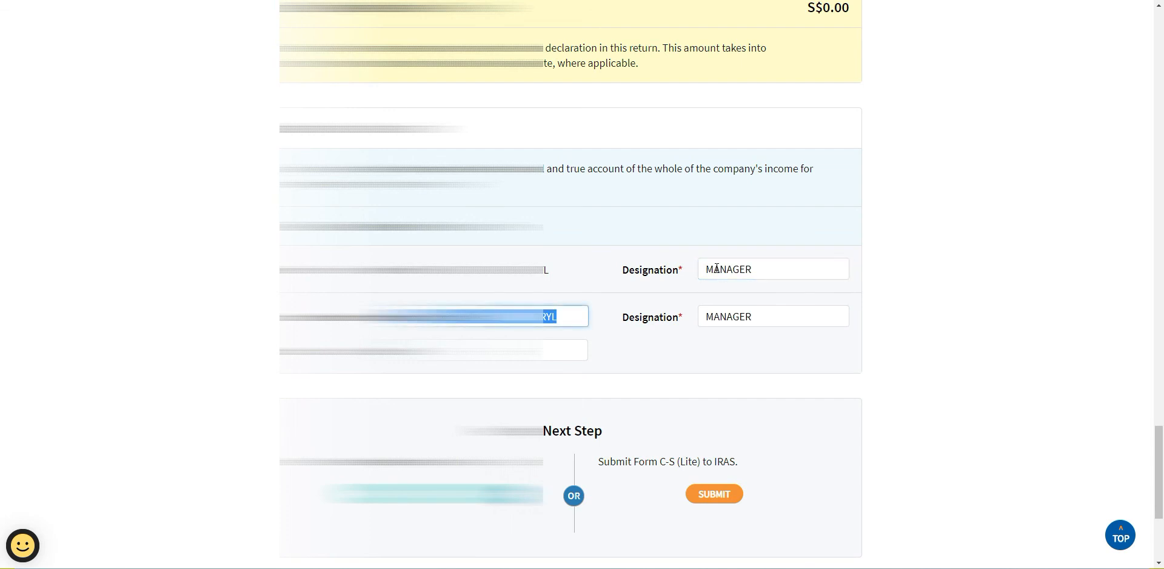
{"action": "key", "text": "Tab"}
{"action": "key", "text": "Tab"}
{"action": "type", "text": "98"}
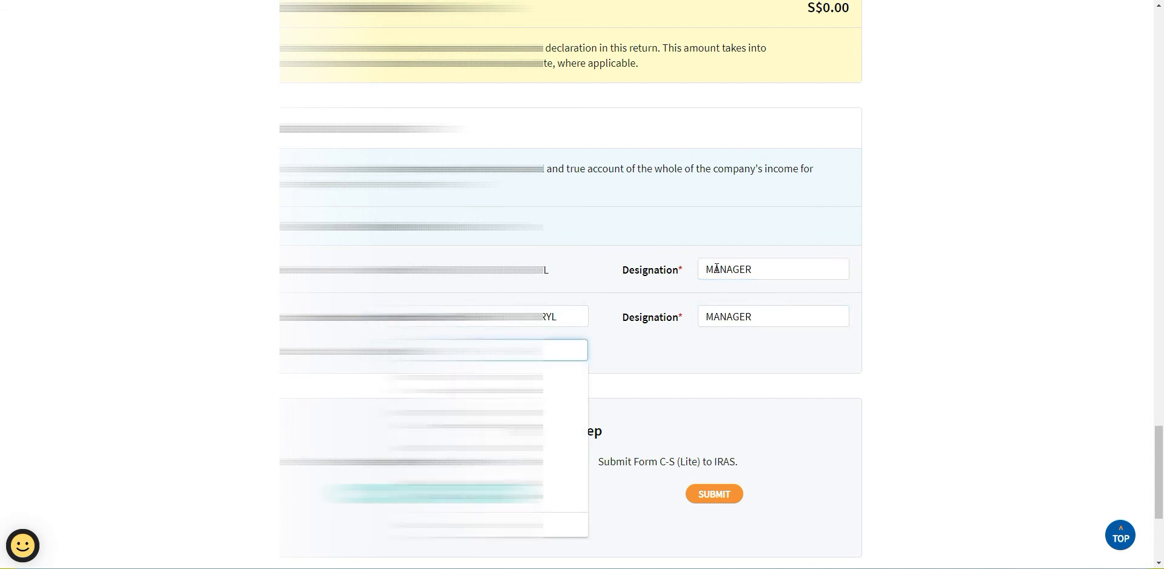
{"action": "left_click", "coordinate": [868, 311]}
Submit Form C-S (Lite) to IRAS and confirm the submission.
{"action": "scroll", "coordinate": [948, 379], "scroll_direction": "down", "scroll_amount": 2}
{"action": "left_click", "coordinate": [716, 372]}
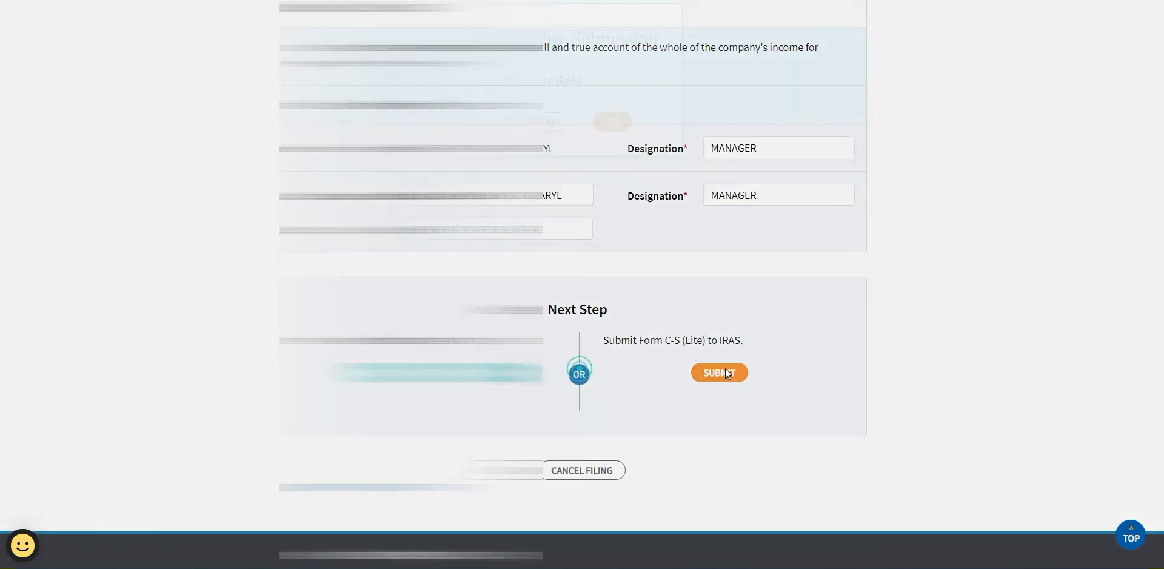
{"action": "left_click", "coordinate": [612, 328]}
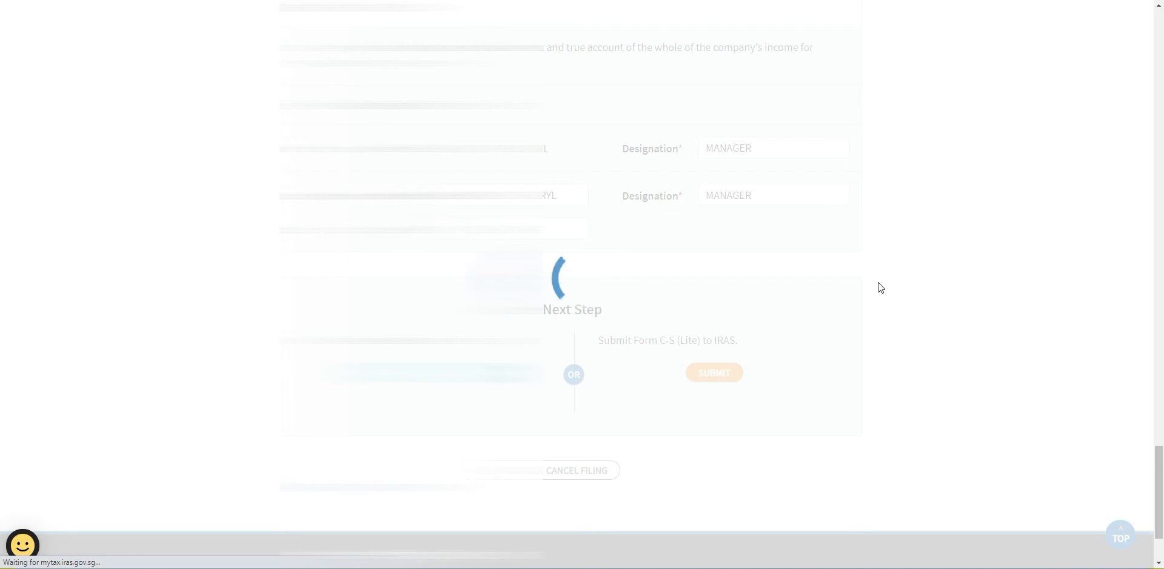
Review the filing acknowledgement through to the estimated tax payable and save it as a PDF.
{"action": "scroll", "coordinate": [881, 287], "scroll_direction": "up", "scroll_amount": 3}
{"action": "scroll", "coordinate": [880, 287], "scroll_direction": "up", "scroll_amount": 5}
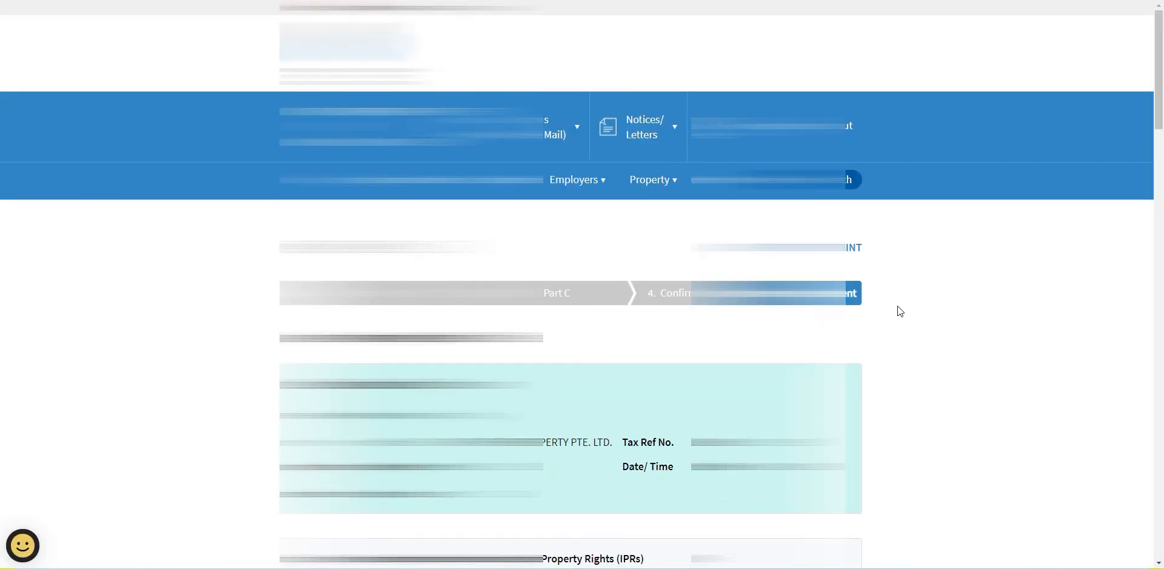
{"action": "scroll", "coordinate": [900, 334], "scroll_direction": "down", "scroll_amount": 6}
{"action": "scroll", "coordinate": [901, 335], "scroll_direction": "down", "scroll_amount": 9}
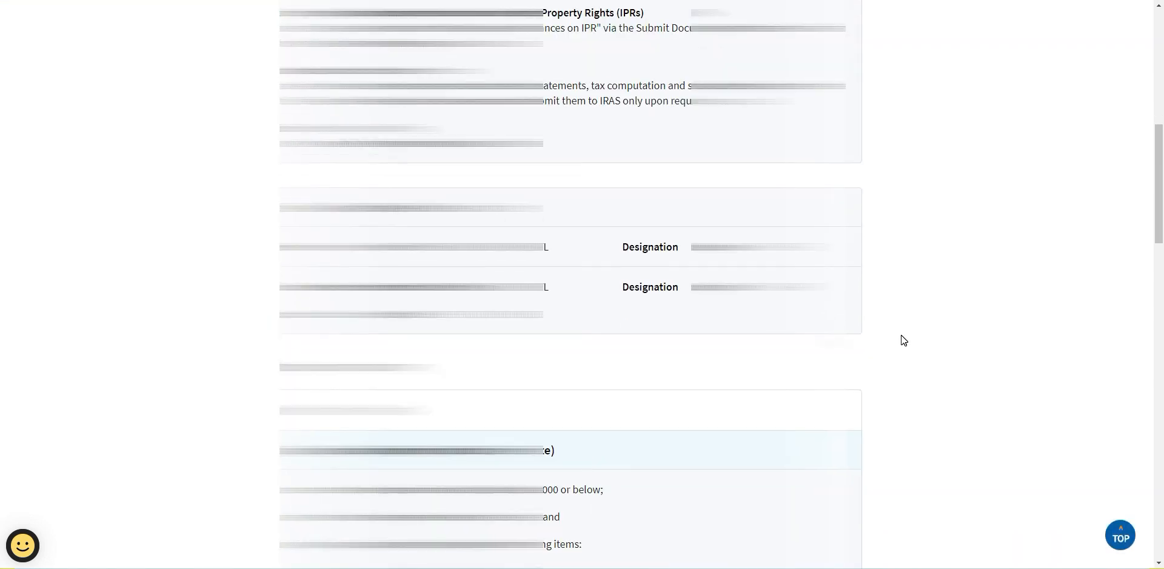
{"action": "scroll", "coordinate": [894, 334], "scroll_direction": "down", "scroll_amount": 2}
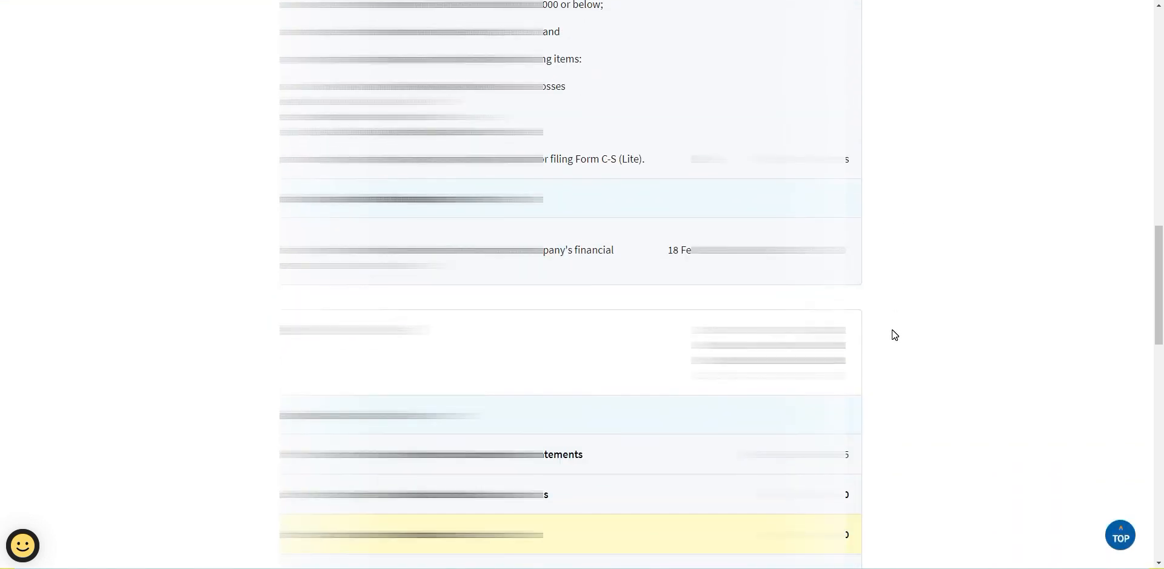
{"action": "scroll", "coordinate": [894, 335], "scroll_direction": "down", "scroll_amount": 11}
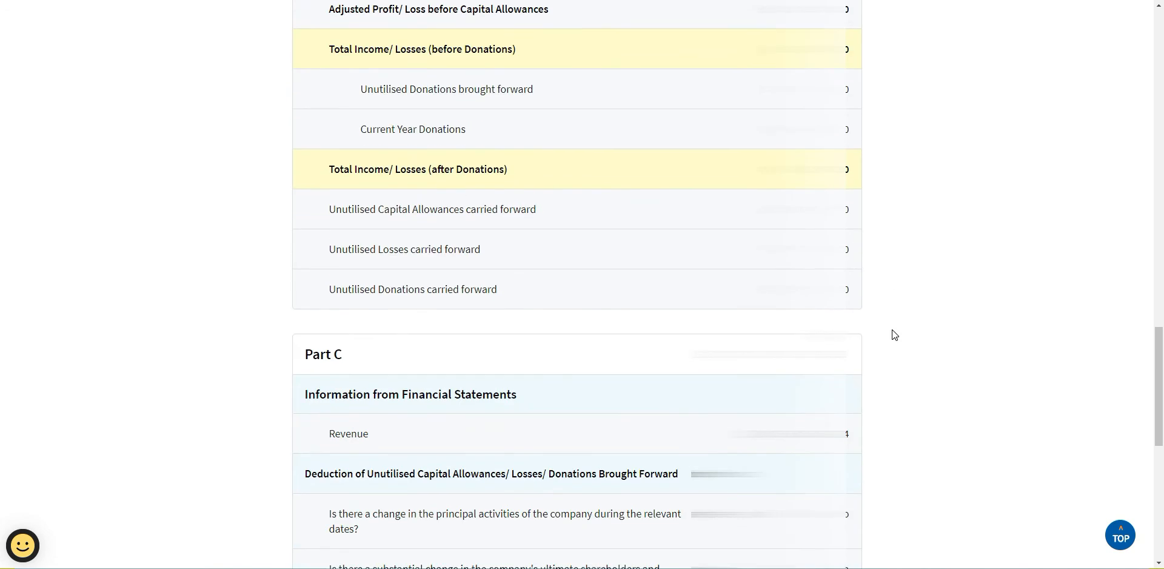
{"action": "scroll", "coordinate": [892, 335], "scroll_direction": "down", "scroll_amount": 5}
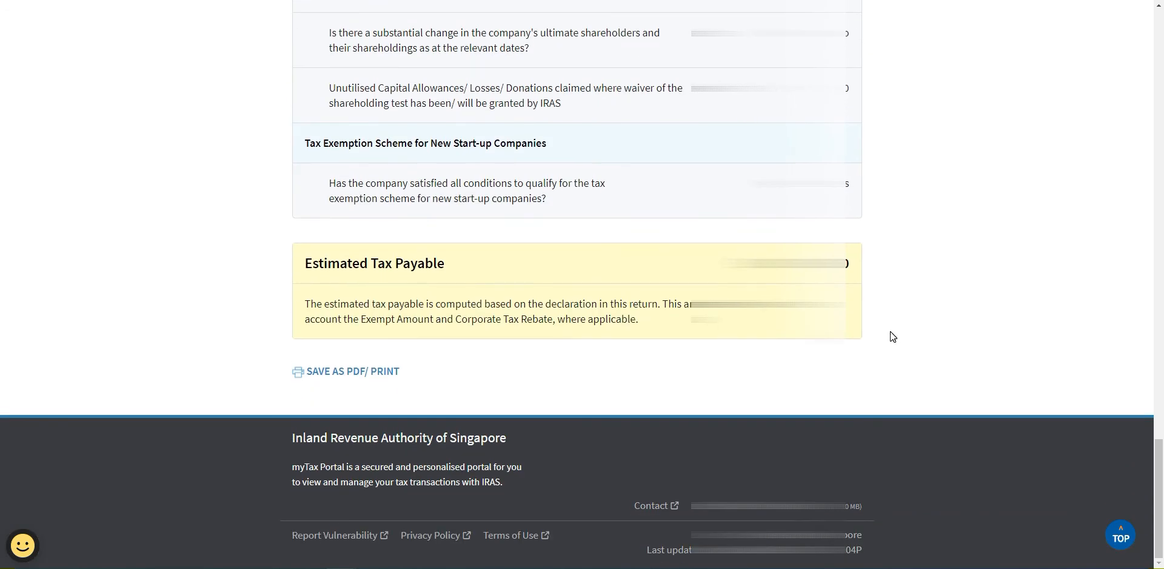
{"action": "left_click", "coordinate": [355, 373]}
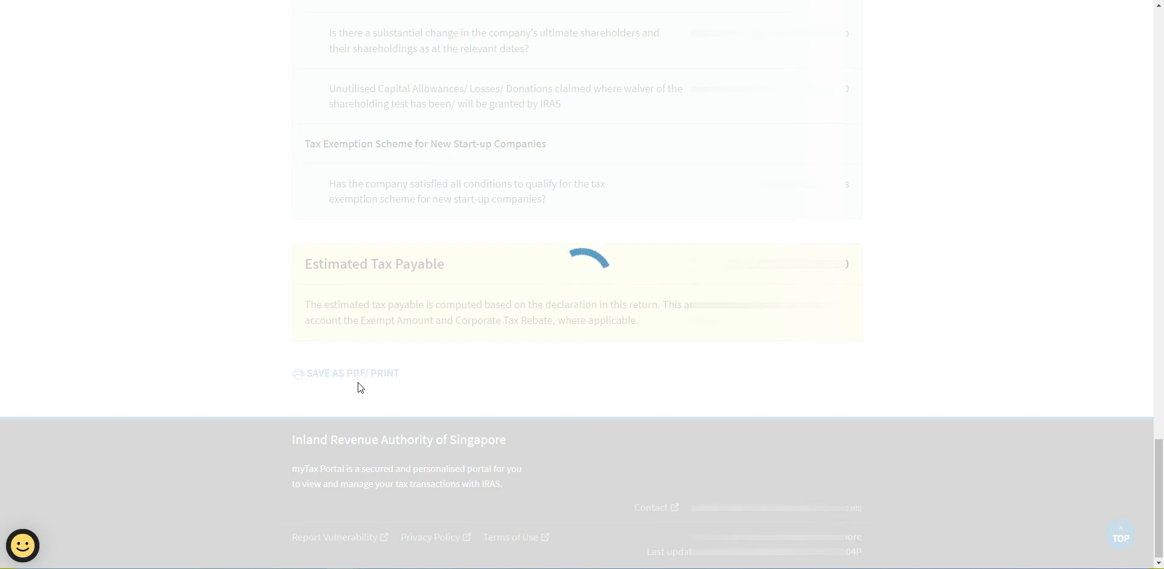